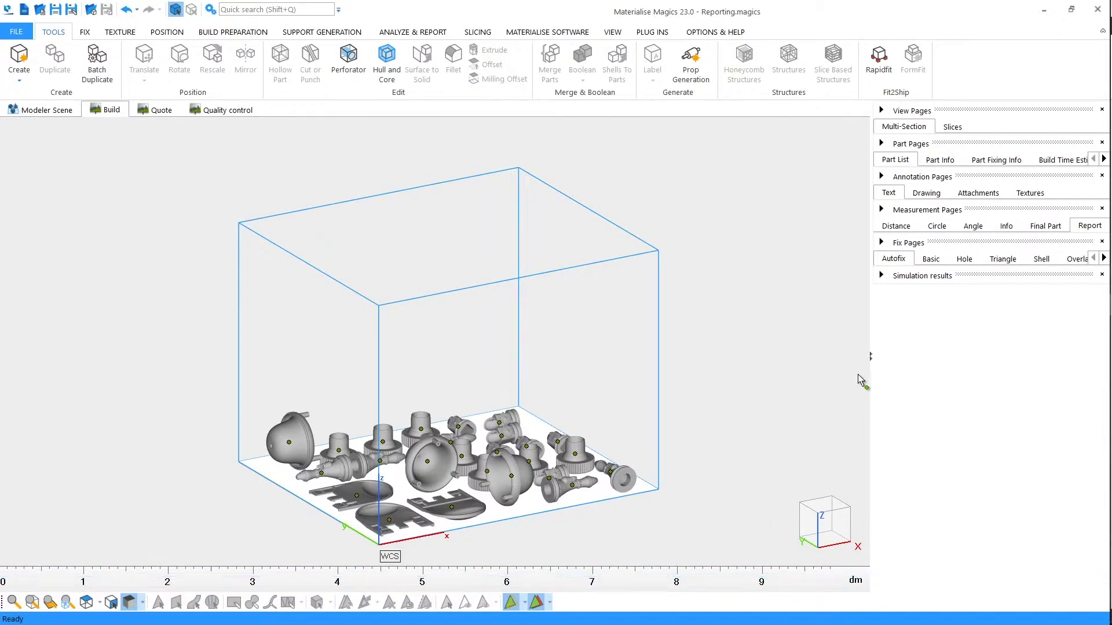
Step: Load Platform Report.dotm from the Office 2007-2013 Templates > Word folder as the report template
{"action": "left_click", "coordinate": [1090, 226]}
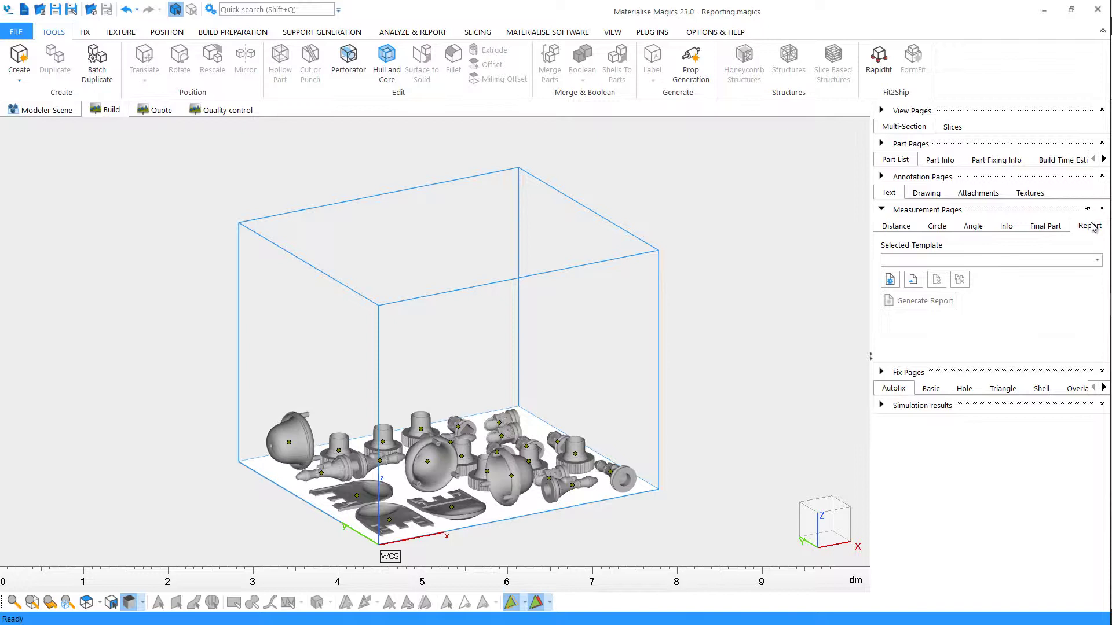
{"action": "left_click", "coordinate": [913, 280]}
{"action": "double_click", "coordinate": [384, 226]}
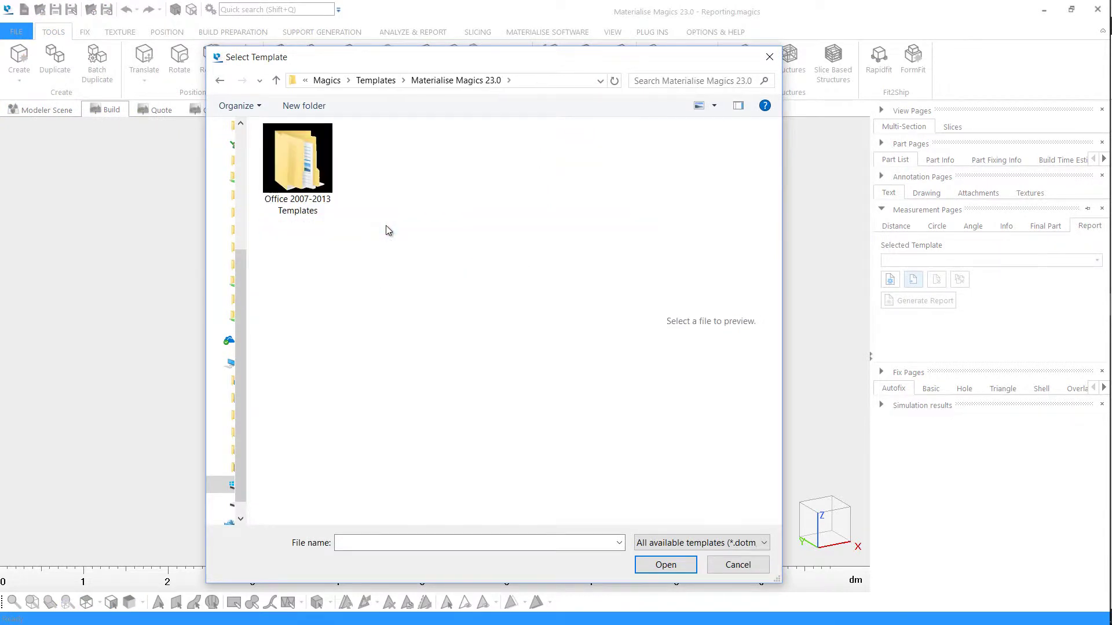
{"action": "double_click", "coordinate": [324, 197]}
{"action": "double_click", "coordinate": [286, 164]}
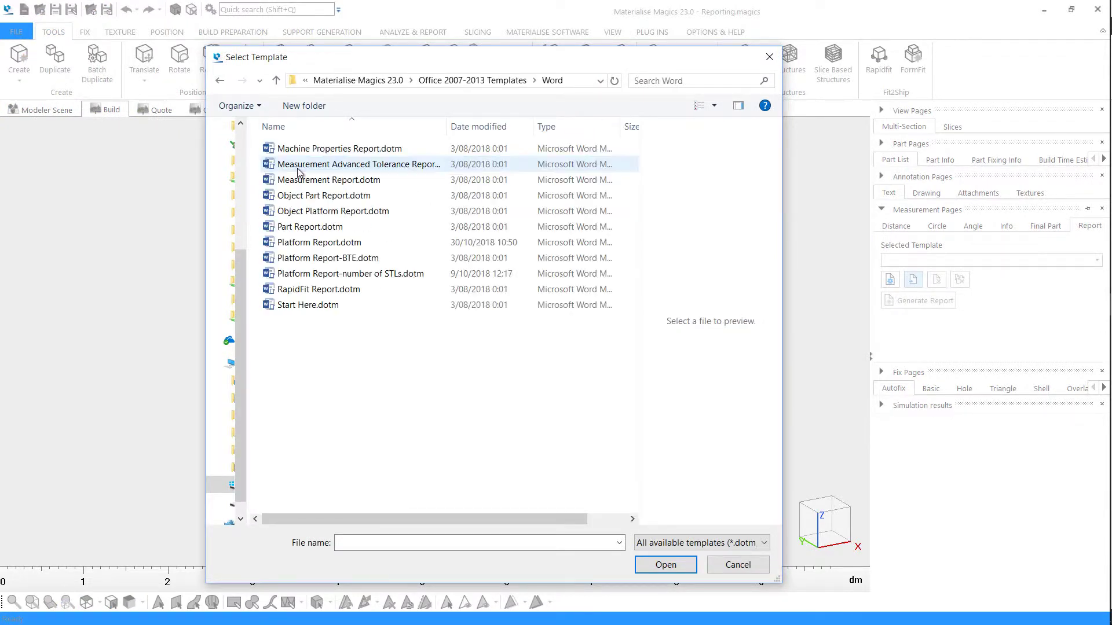
{"action": "left_click", "coordinate": [384, 246]}
{"action": "left_click", "coordinate": [665, 565]}
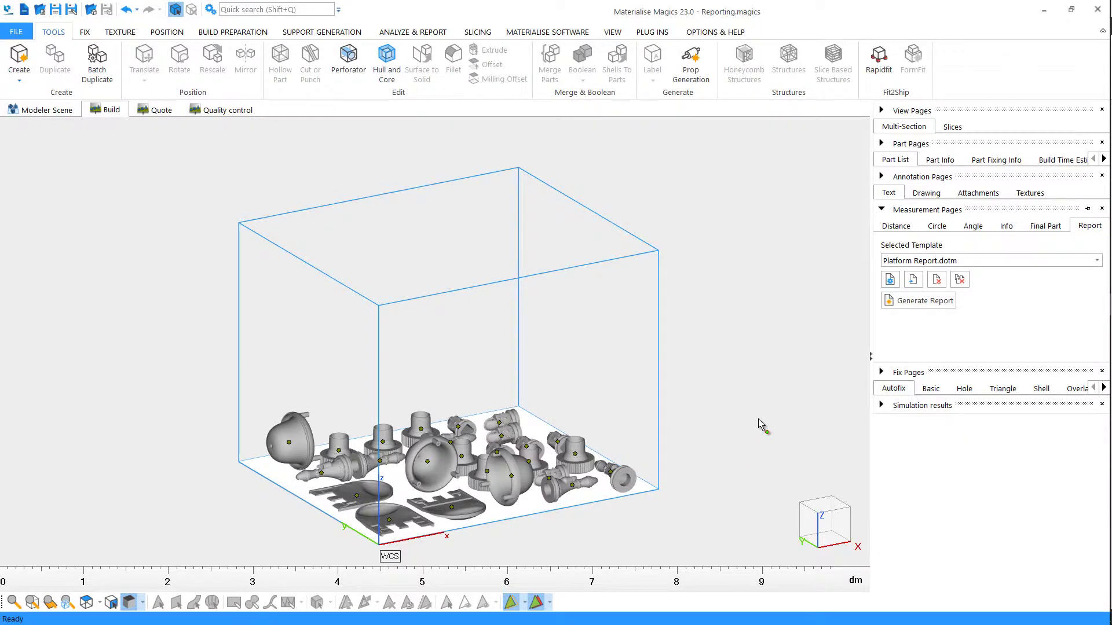
Step: Generate a report for all parts with the extra comment 'Build report completed.'
{"action": "left_click", "coordinate": [923, 303]}
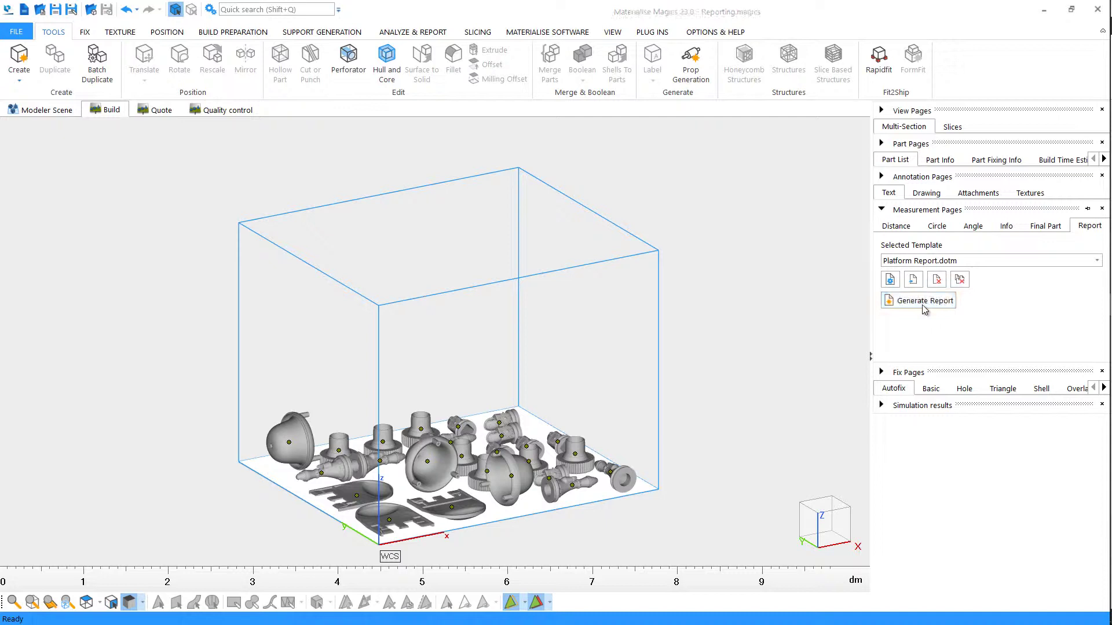
{"action": "left_click", "coordinate": [538, 334]}
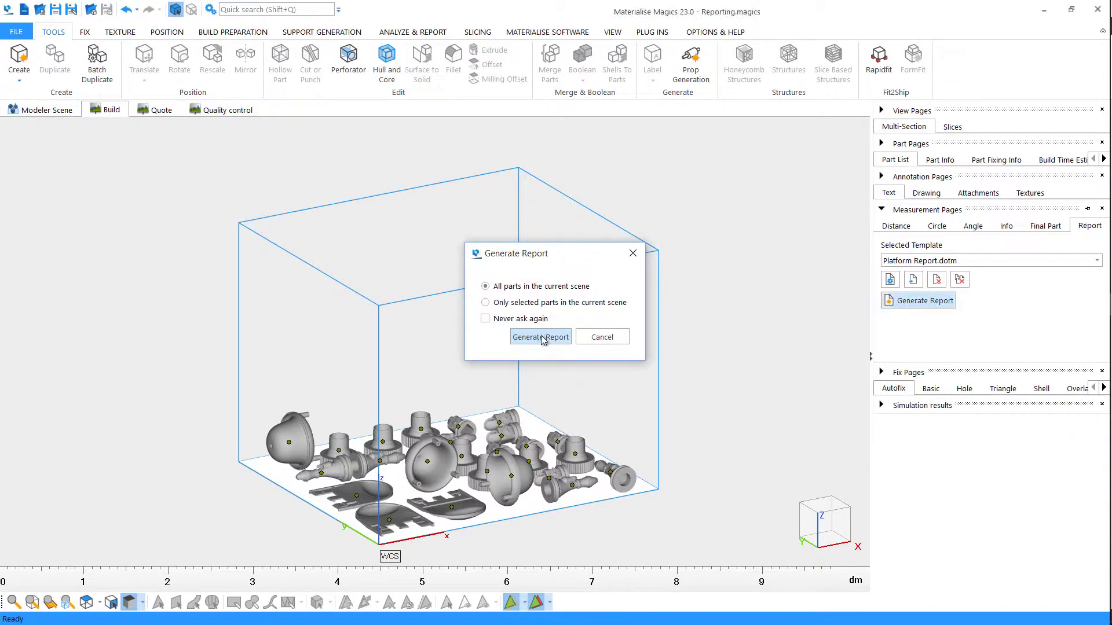
{"action": "type", "text": "Build"}
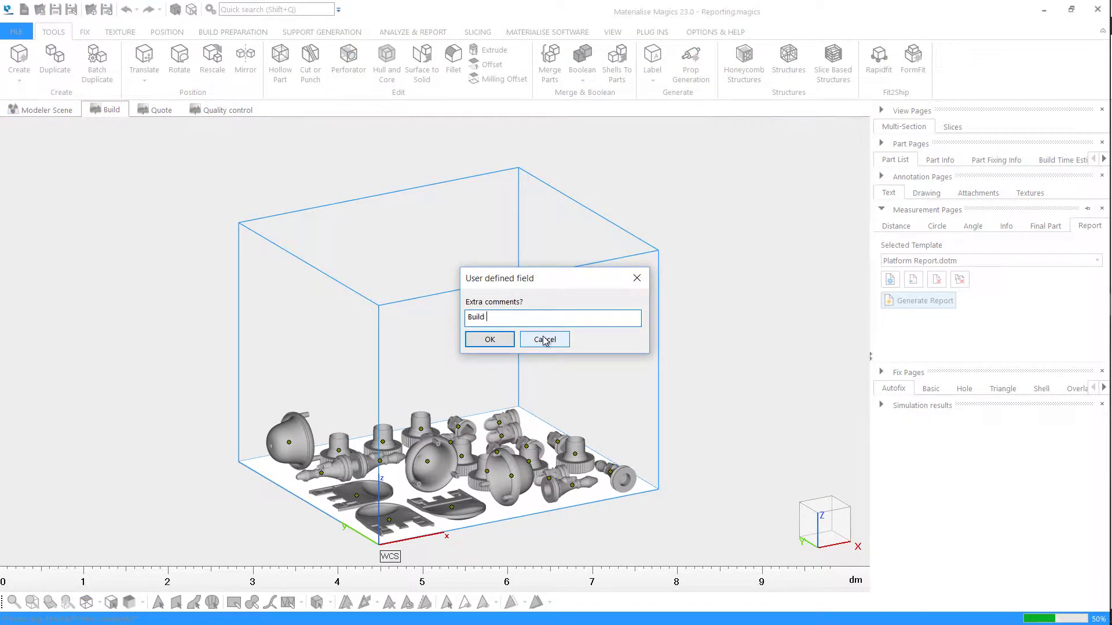
{"action": "type", "text": " report completed."}
{"action": "left_click", "coordinate": [506, 342]}
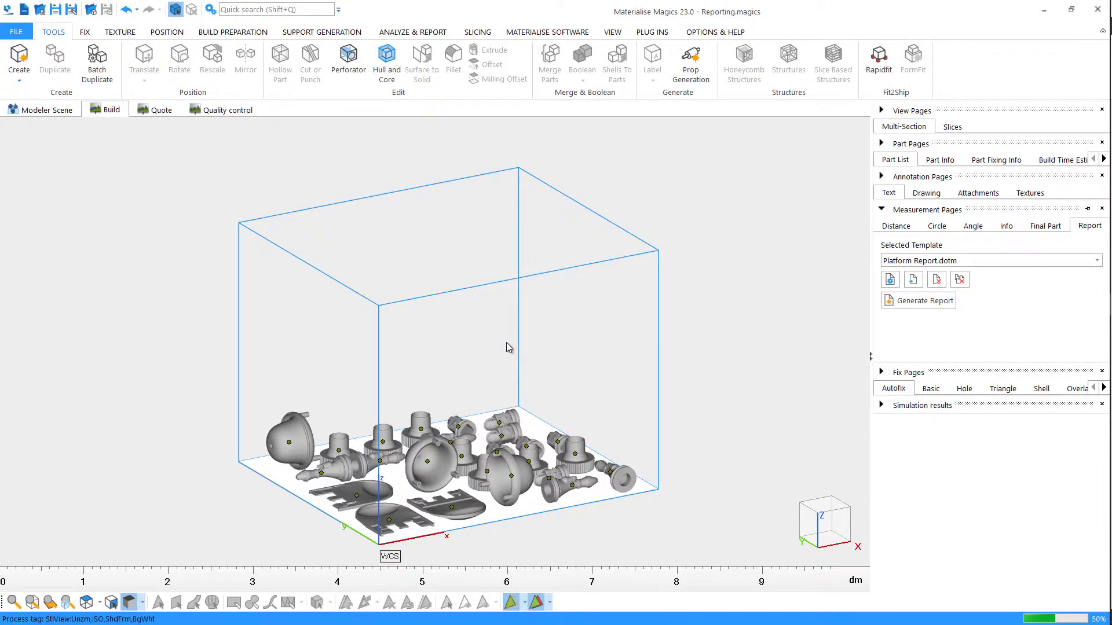
Step: Review Word report Document1, with its 25-part platform properties and part properties table
{"action": "mouse_move", "coordinate": [1092, 151]}
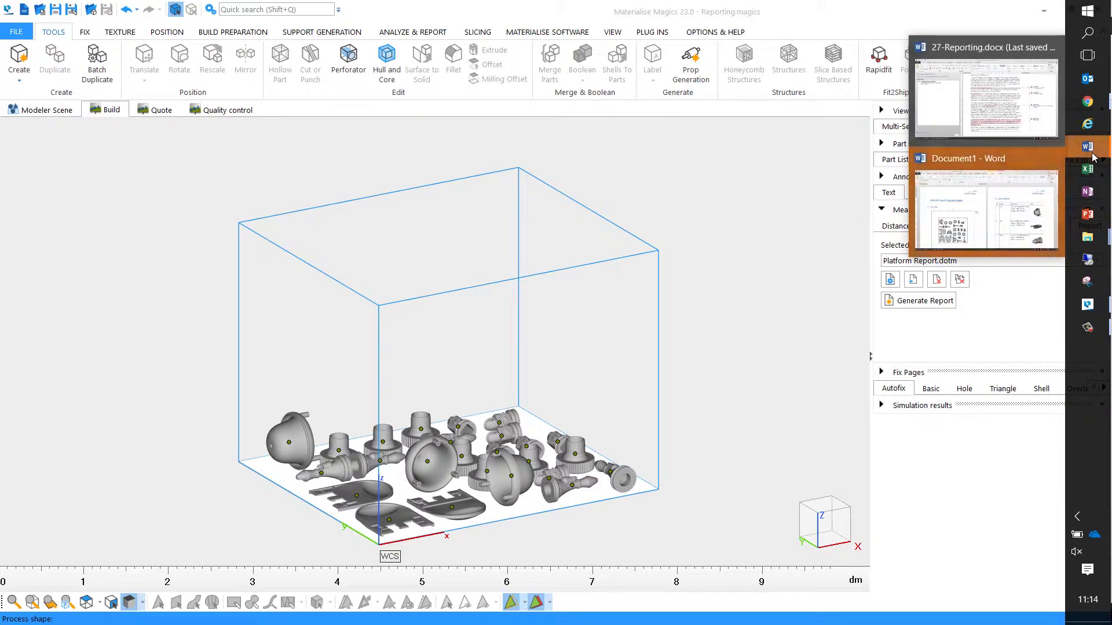
{"action": "left_click", "coordinate": [1002, 208]}
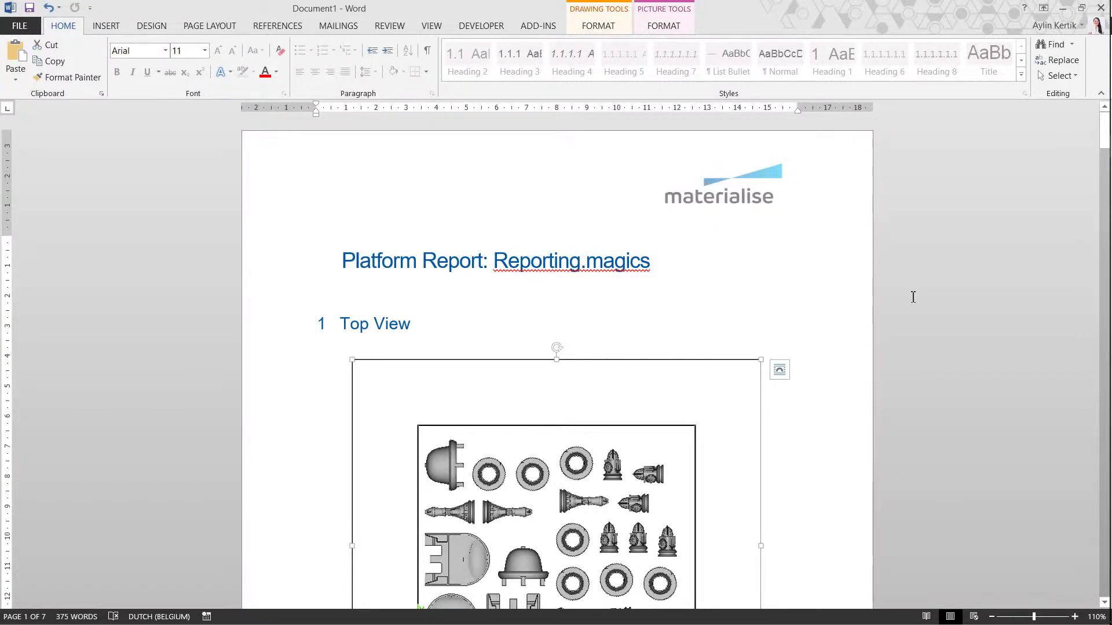
{"action": "scroll", "coordinate": [913, 298], "scroll_direction": "down", "scroll_amount": 5}
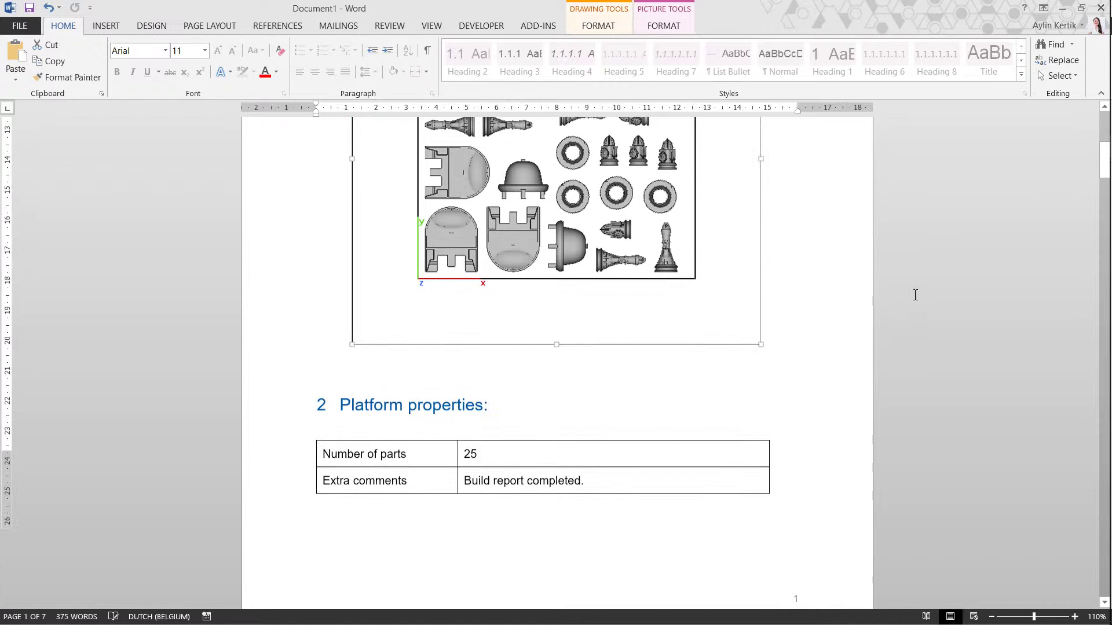
{"action": "scroll", "coordinate": [915, 295], "scroll_direction": "down", "scroll_amount": 3}
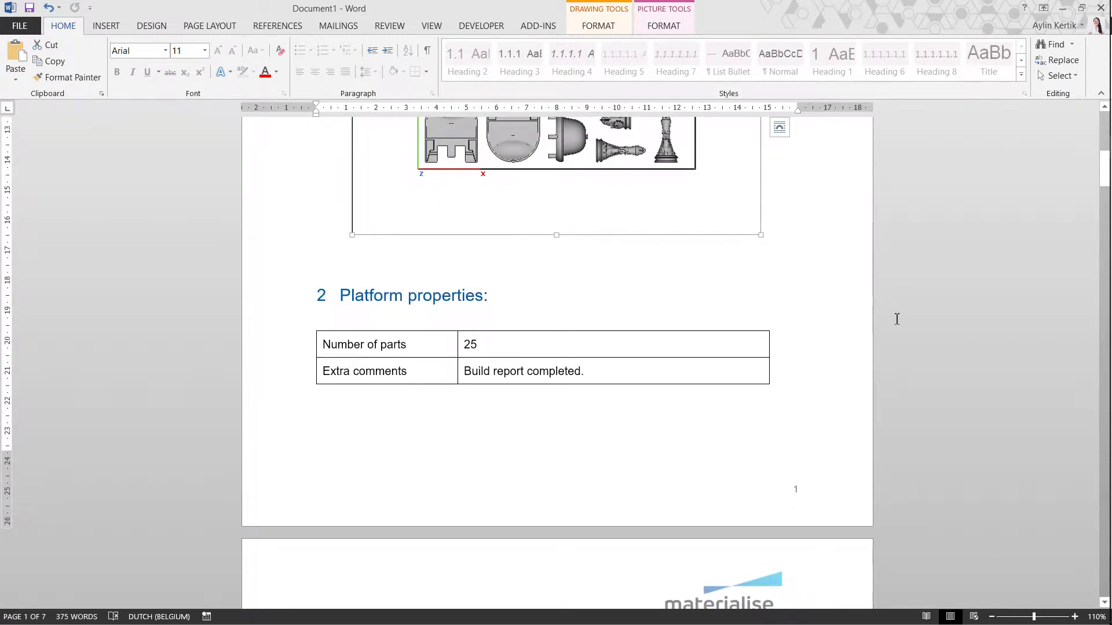
{"action": "scroll", "coordinate": [896, 319], "scroll_direction": "down", "scroll_amount": 10}
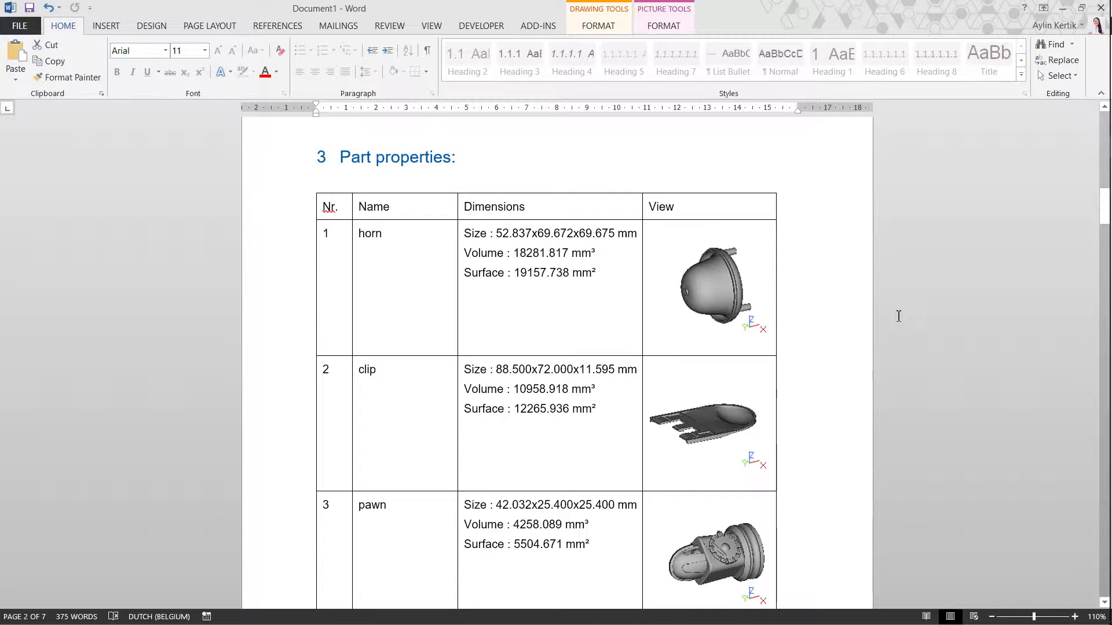
{"action": "scroll", "coordinate": [899, 316], "scroll_direction": "down", "scroll_amount": 3}
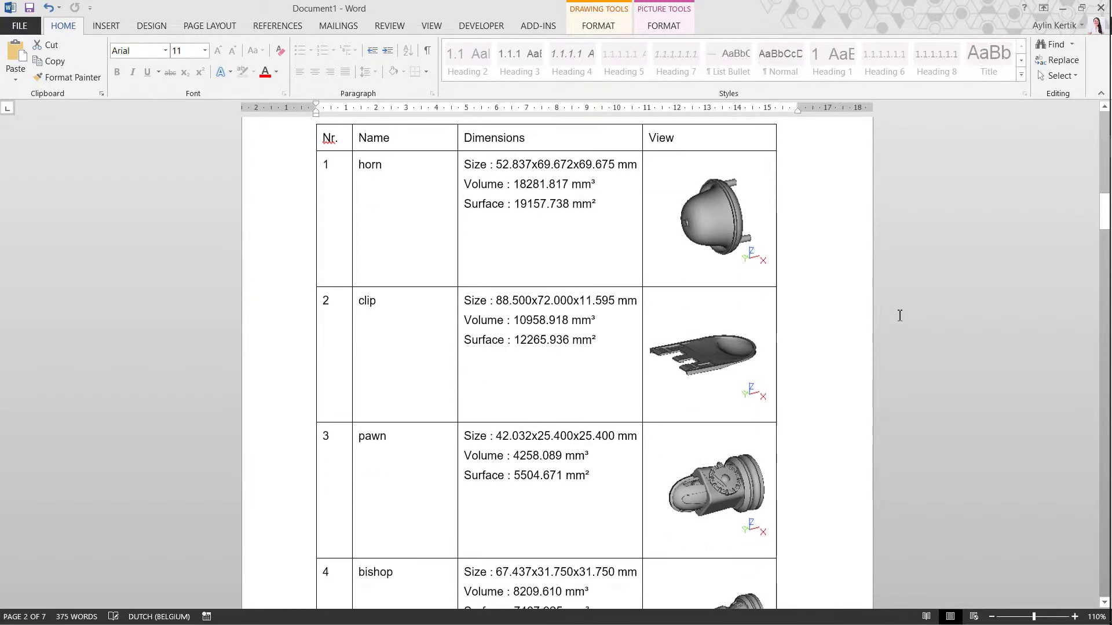
{"action": "scroll", "coordinate": [900, 315], "scroll_direction": "down", "scroll_amount": 9}
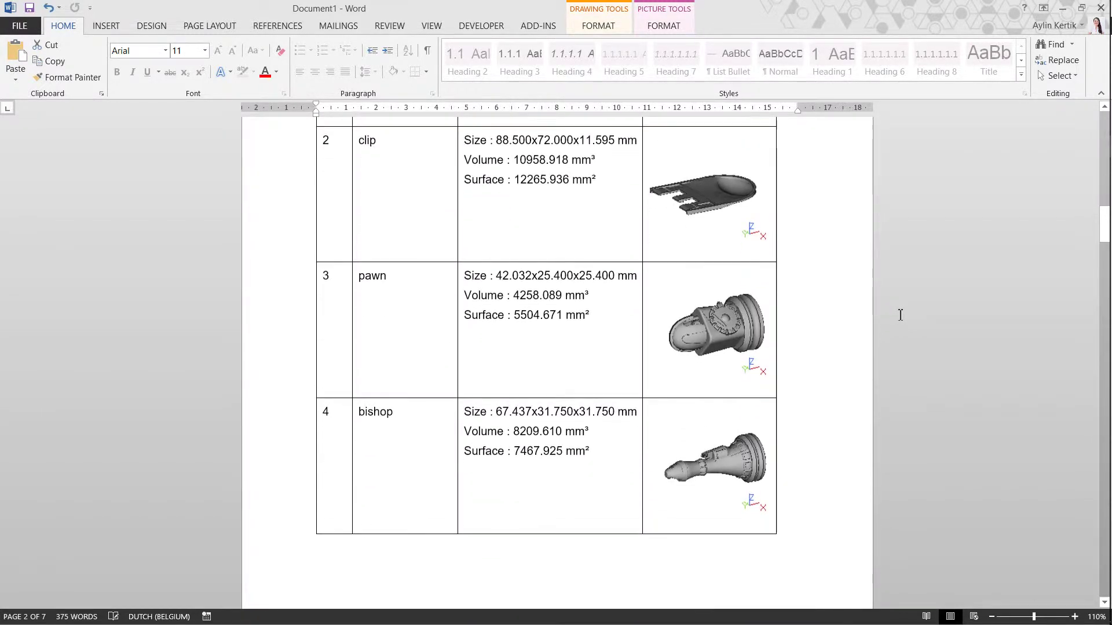
{"action": "scroll", "coordinate": [900, 315], "scroll_direction": "down", "scroll_amount": 20}
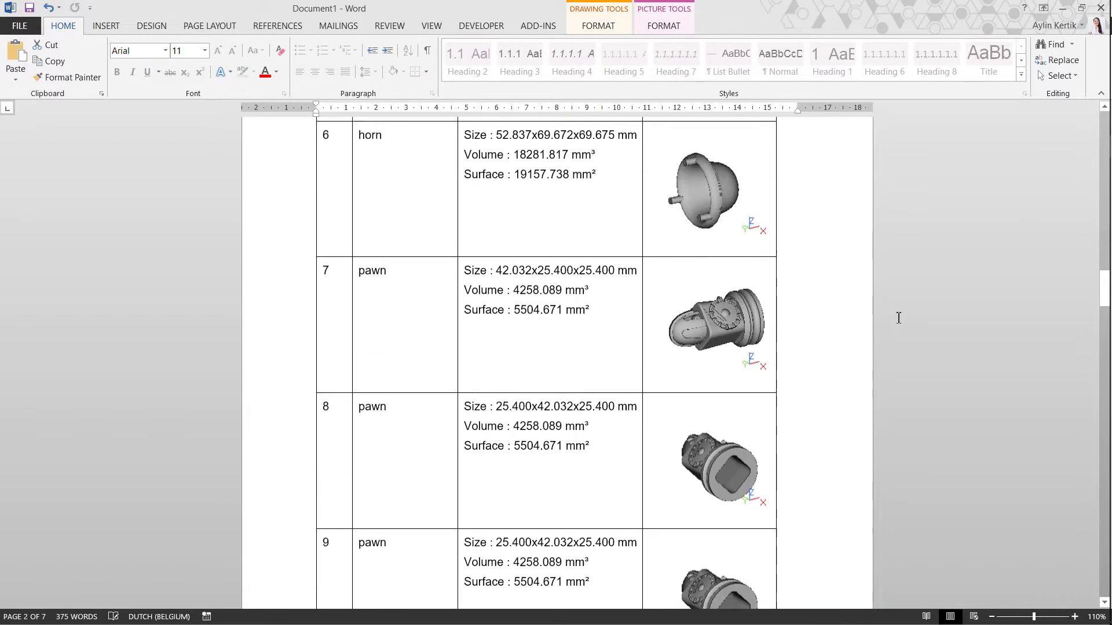
{"action": "scroll", "coordinate": [896, 322], "scroll_direction": "down", "scroll_amount": 5}
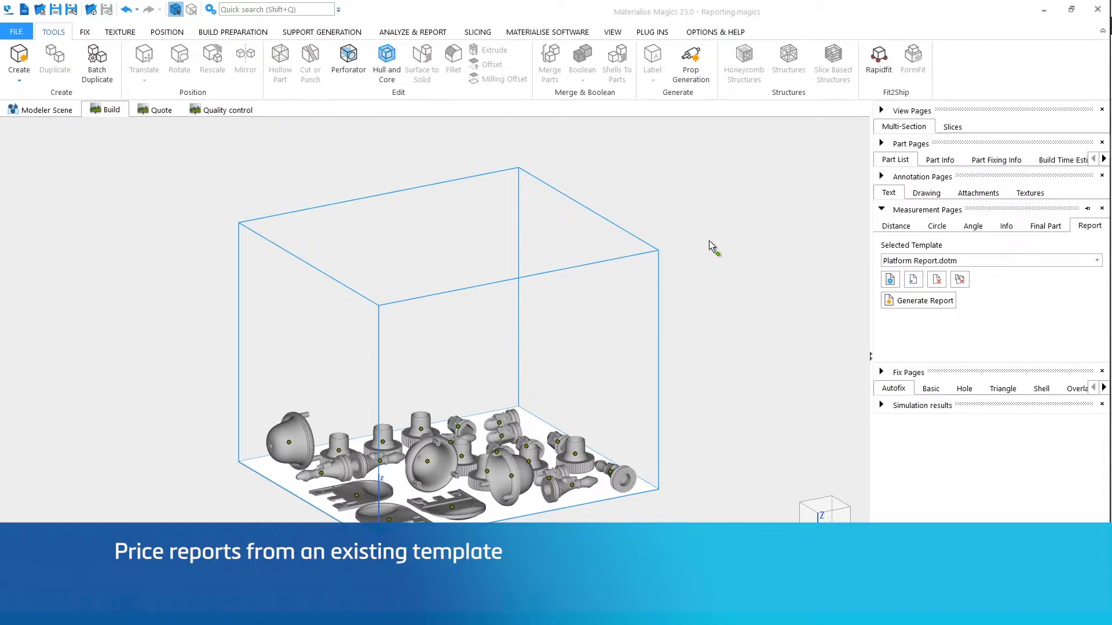
Step: In the Quote scene, load the Excel template Pricing.xltm from the Office 2007-2013 Templates folder
{"action": "left_click", "coordinate": [155, 110]}
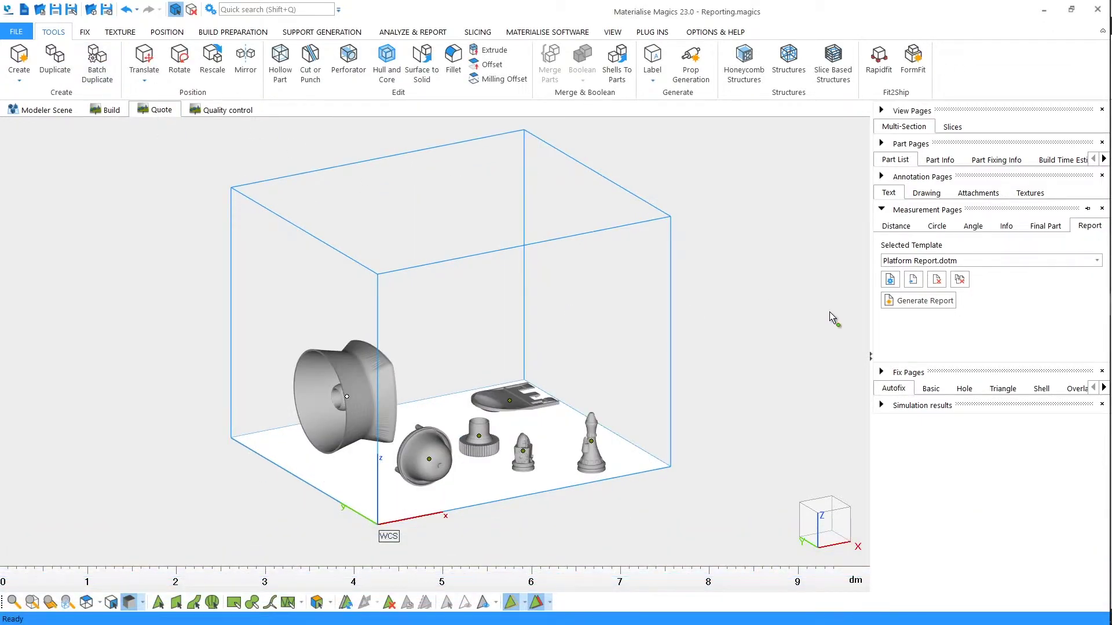
{"action": "left_click", "coordinate": [913, 279]}
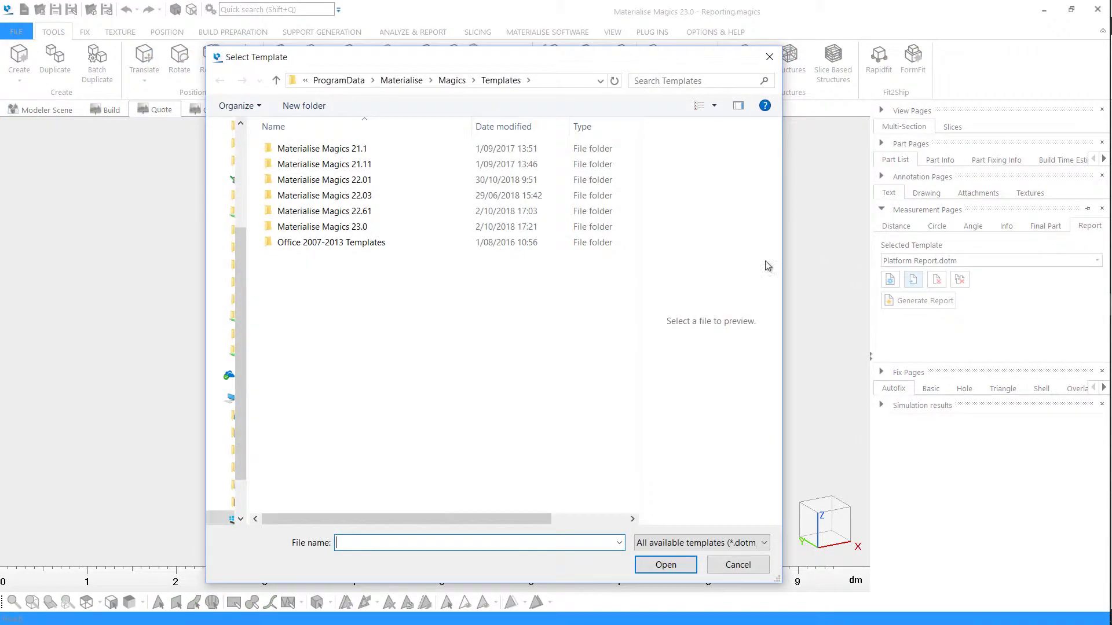
{"action": "double_click", "coordinate": [429, 237]}
{"action": "double_click", "coordinate": [268, 187]}
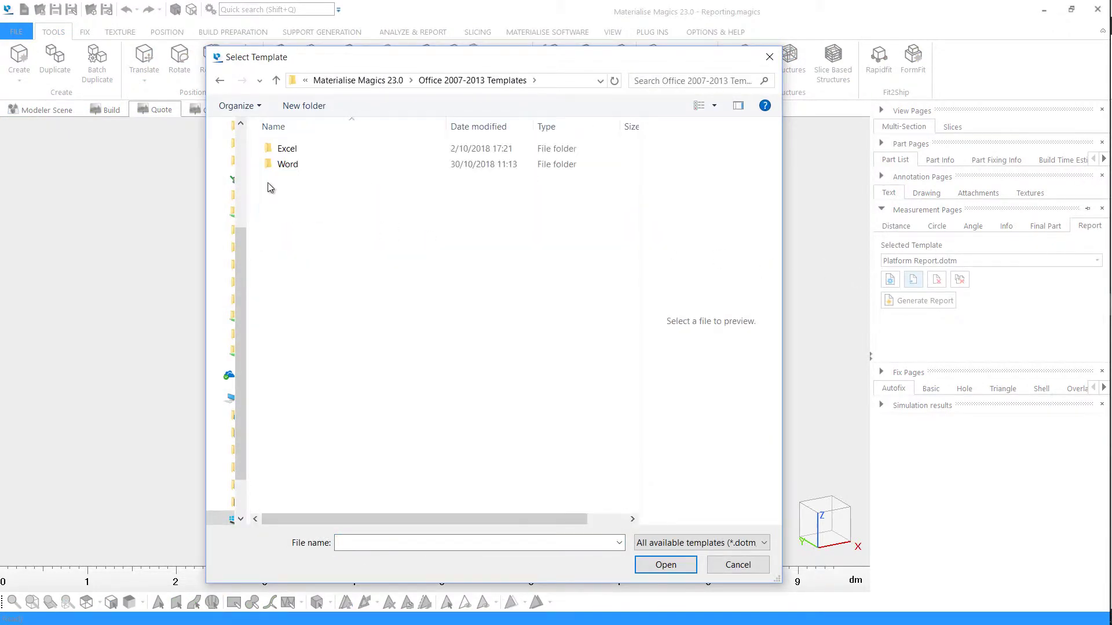
{"action": "double_click", "coordinate": [307, 152]}
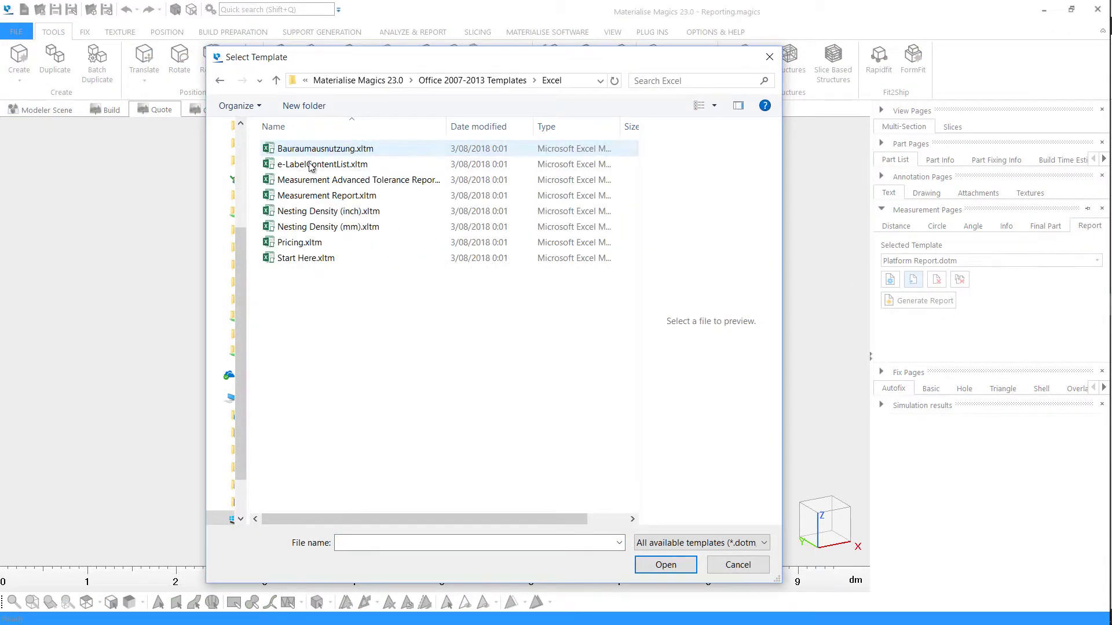
{"action": "left_click", "coordinate": [334, 242]}
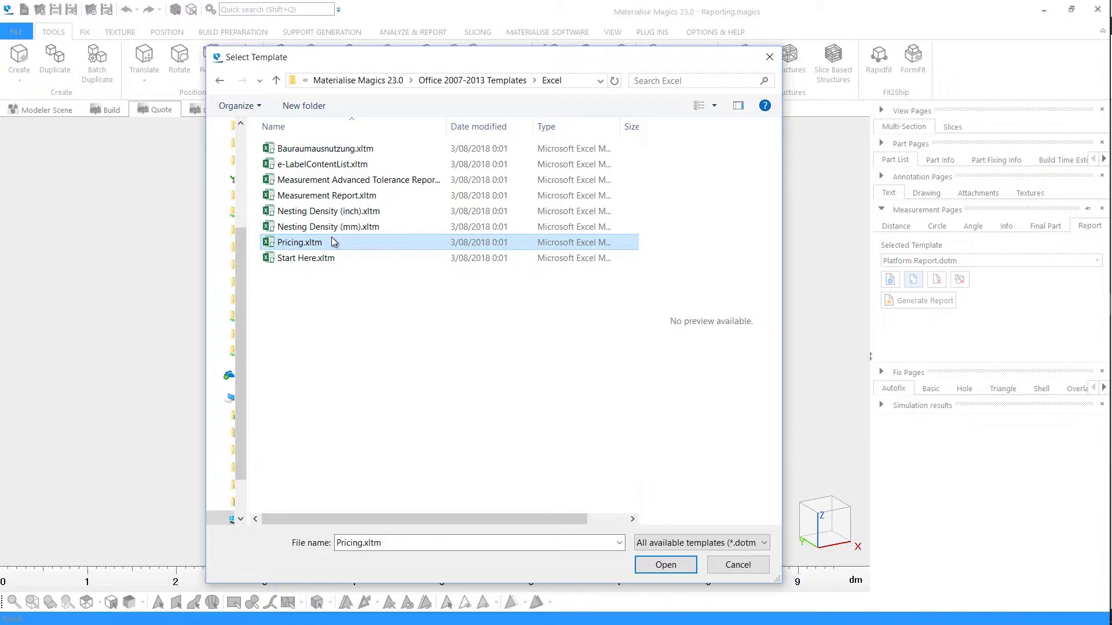
{"action": "left_click", "coordinate": [666, 566]}
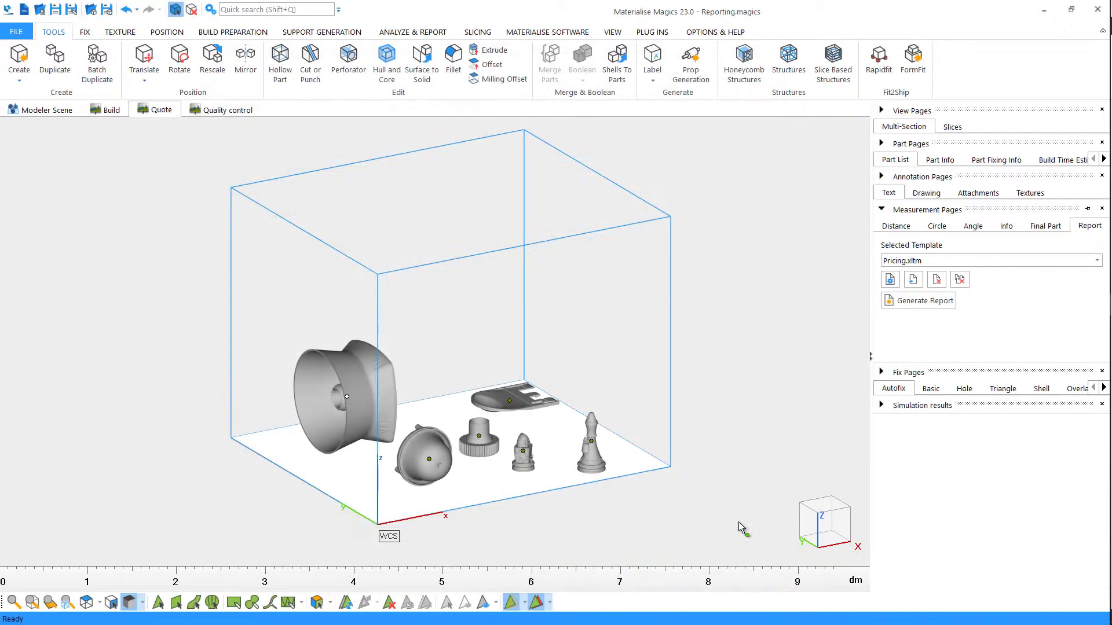
Step: Generate the pricing report for all parts, accepting the 0.020 W laser power estimate
{"action": "left_click", "coordinate": [917, 301]}
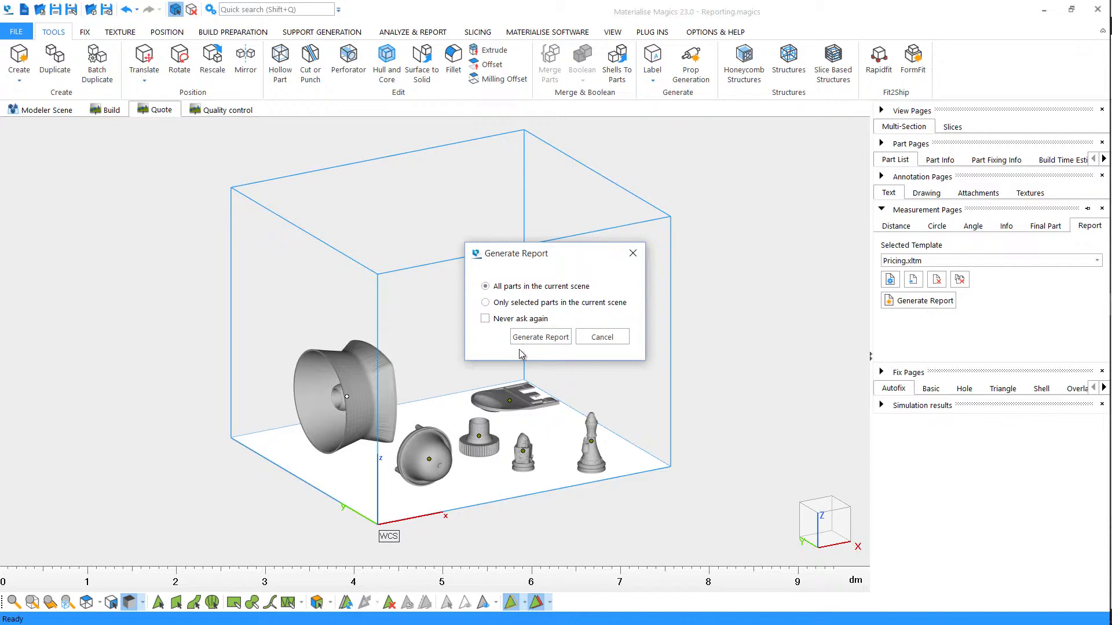
{"action": "left_click", "coordinate": [536, 339]}
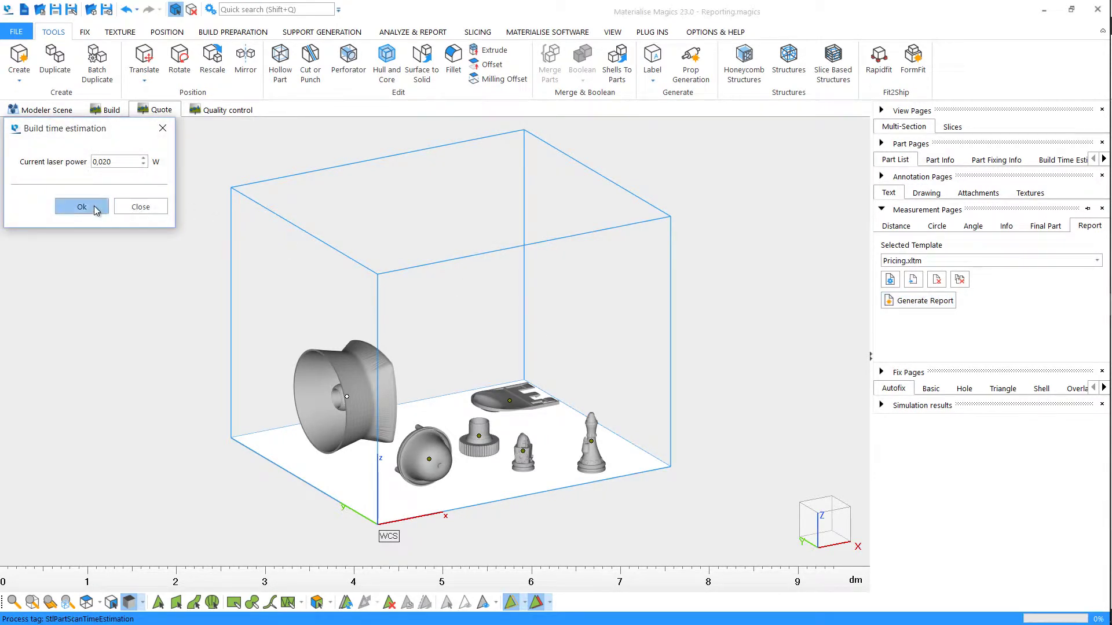
{"action": "left_click", "coordinate": [96, 210]}
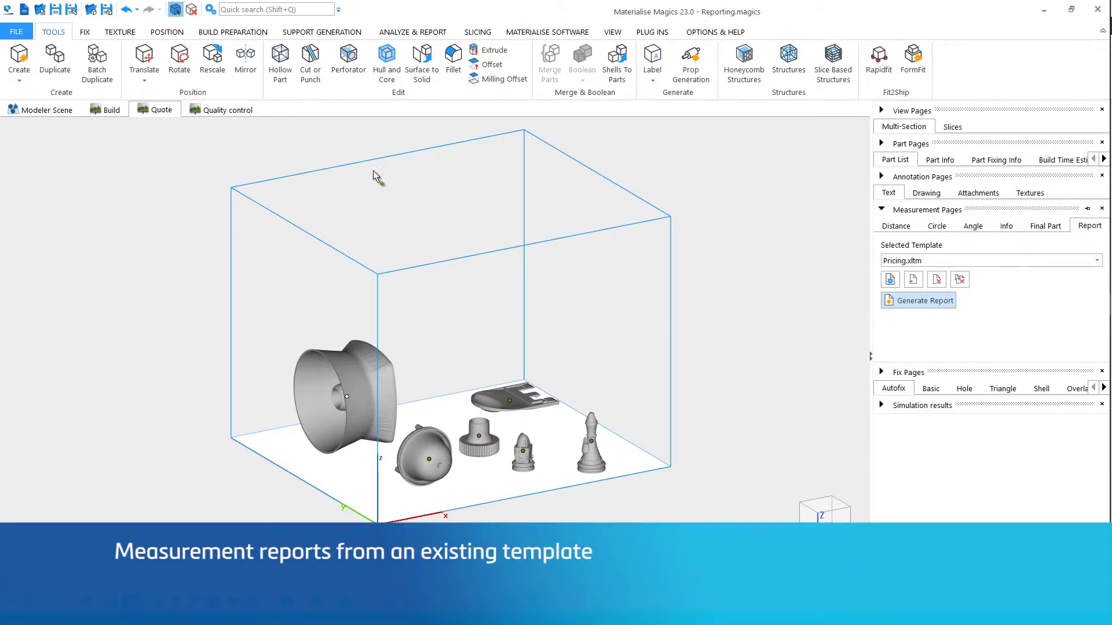
Step: In the Quality control scene, load Measurement Report.dotm and generate it for all parts
{"action": "left_click", "coordinate": [232, 109]}
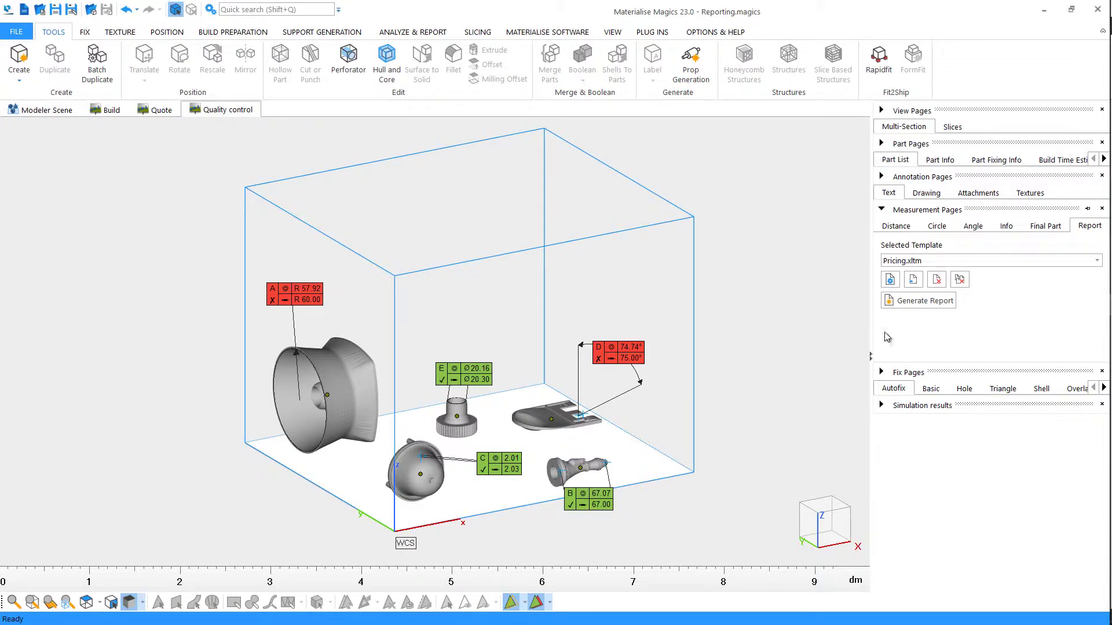
{"action": "left_click", "coordinate": [913, 284]}
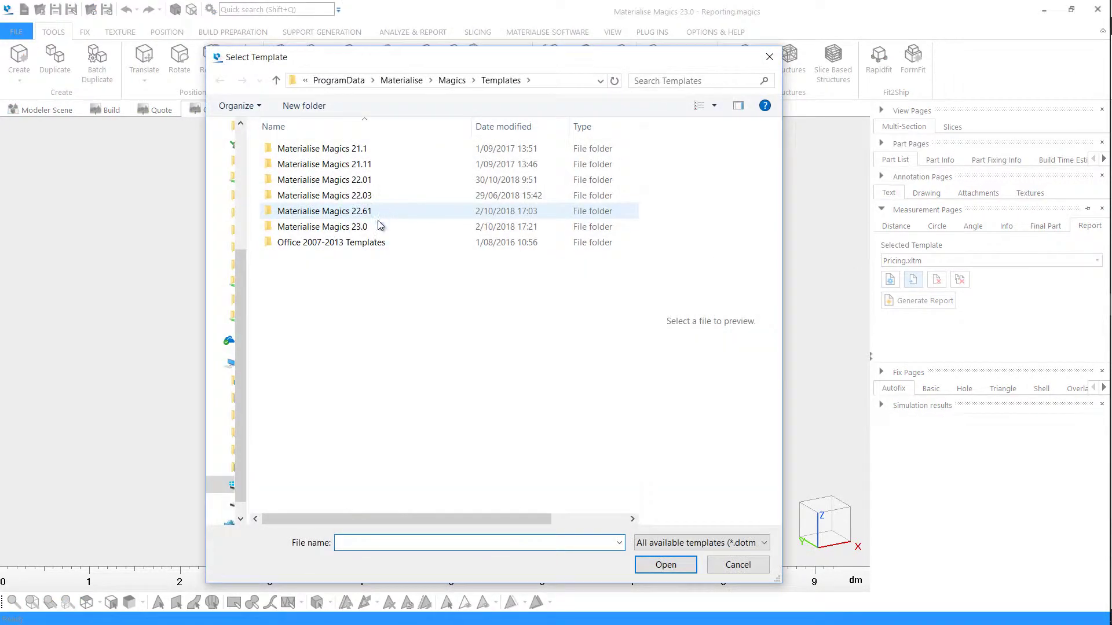
{"action": "double_click", "coordinate": [379, 224]}
{"action": "double_click", "coordinate": [297, 162]}
{"action": "double_click", "coordinate": [325, 164]}
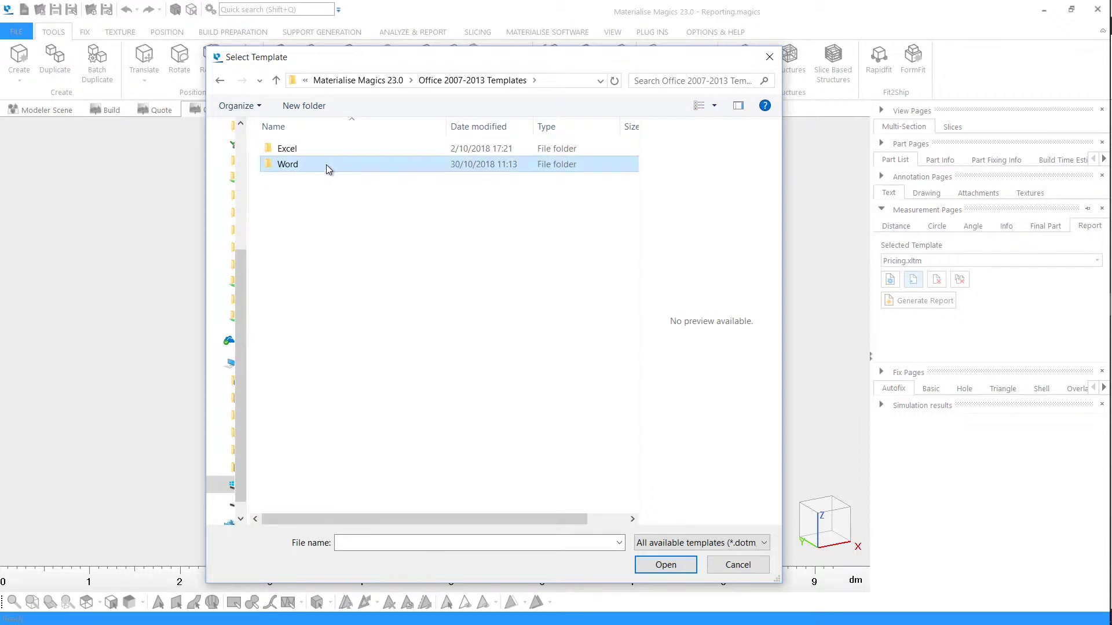
{"action": "left_click", "coordinate": [342, 180]}
{"action": "left_click", "coordinate": [665, 564]}
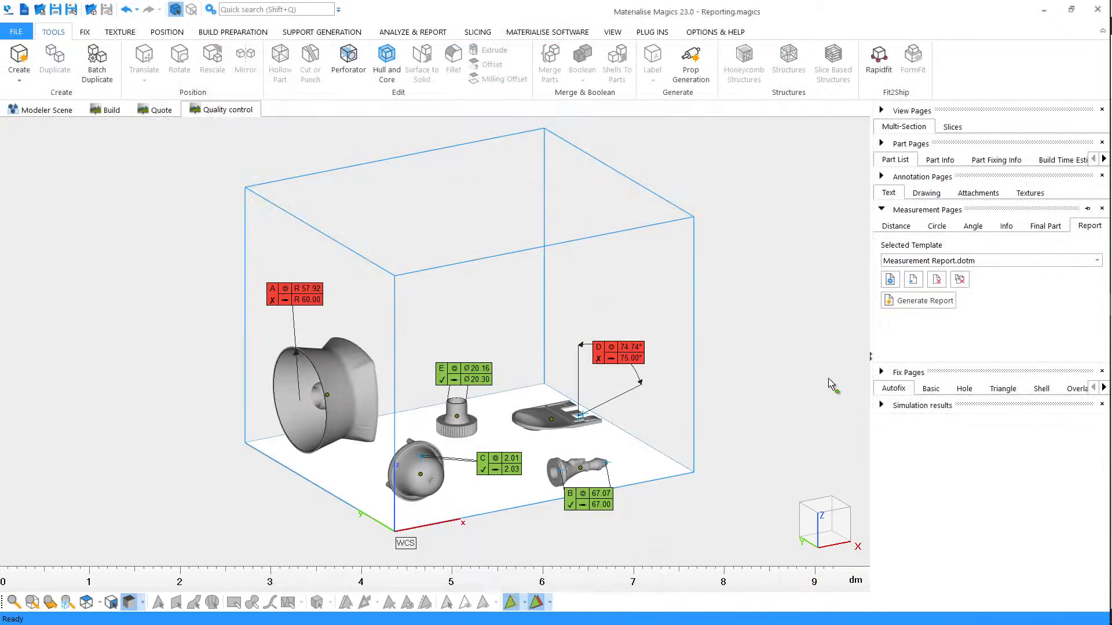
{"action": "left_click", "coordinate": [923, 302]}
{"action": "left_click", "coordinate": [553, 335]}
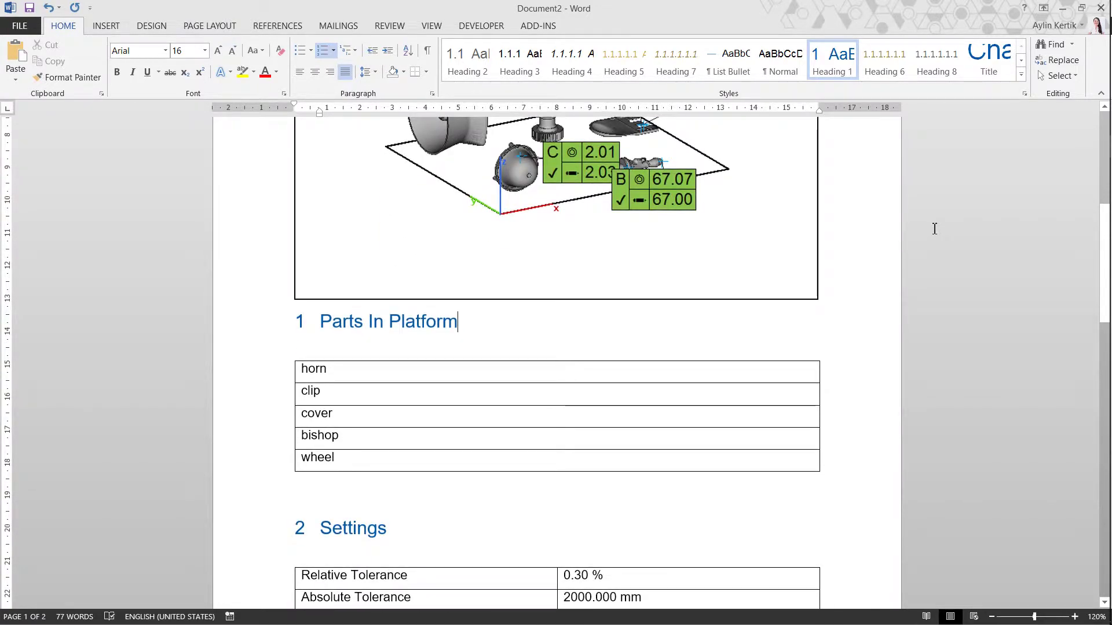
Step: Scroll through the Word measurement report's five-part list and tolerance Settings table
{"action": "scroll", "coordinate": [934, 229], "scroll_direction": "down", "scroll_amount": 3}
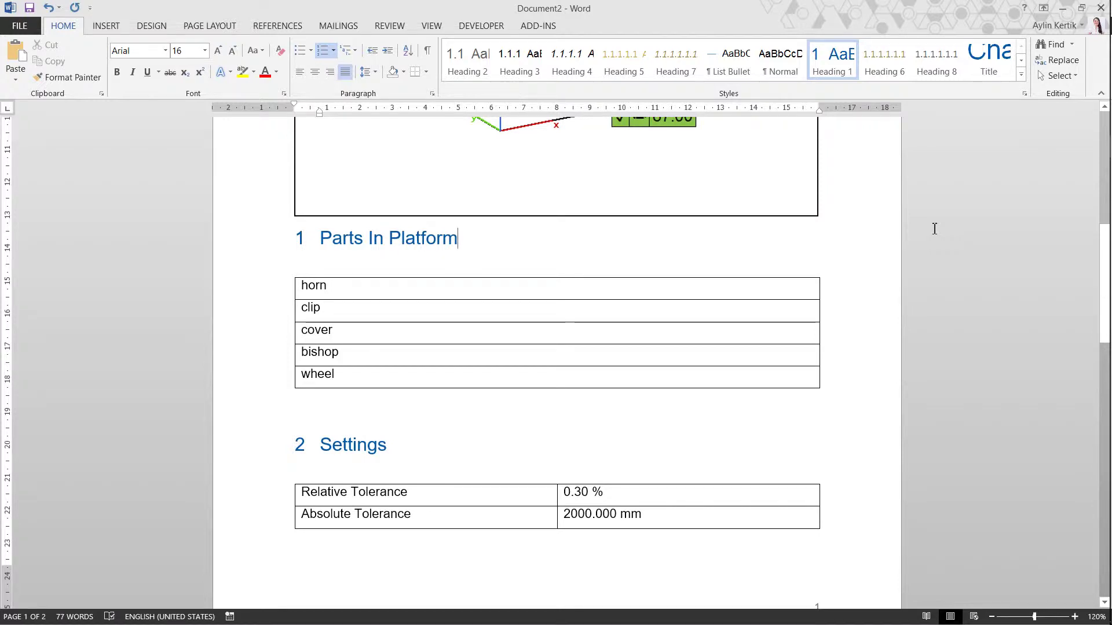
{"action": "scroll", "coordinate": [934, 229], "scroll_direction": "down", "scroll_amount": 14}
{"action": "scroll", "coordinate": [932, 227], "scroll_direction": "down", "scroll_amount": 4}
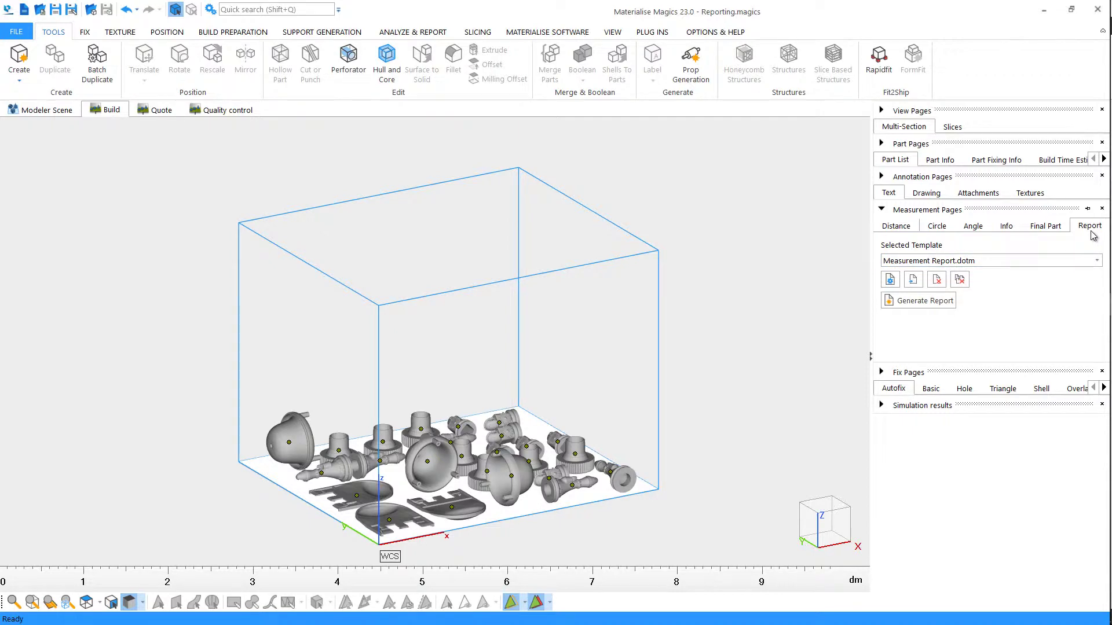
Step: Open Platform Report.dotm from Materialise Magics 23.0 > Office 2007-2013 Templates > Word for editing
{"action": "left_click", "coordinate": [891, 280]}
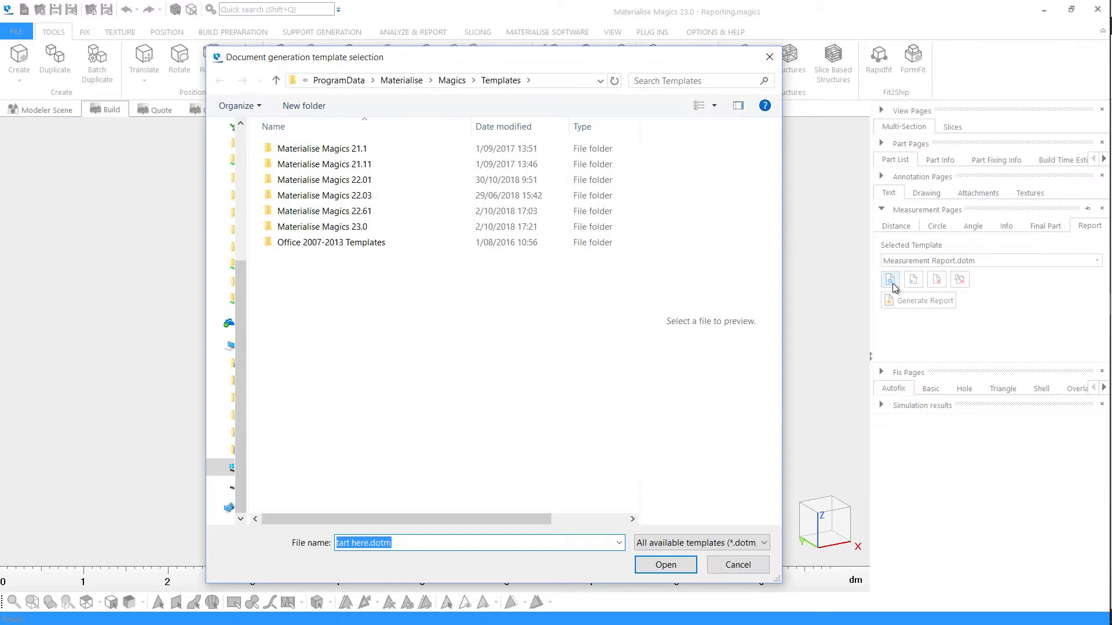
{"action": "double_click", "coordinate": [373, 227]}
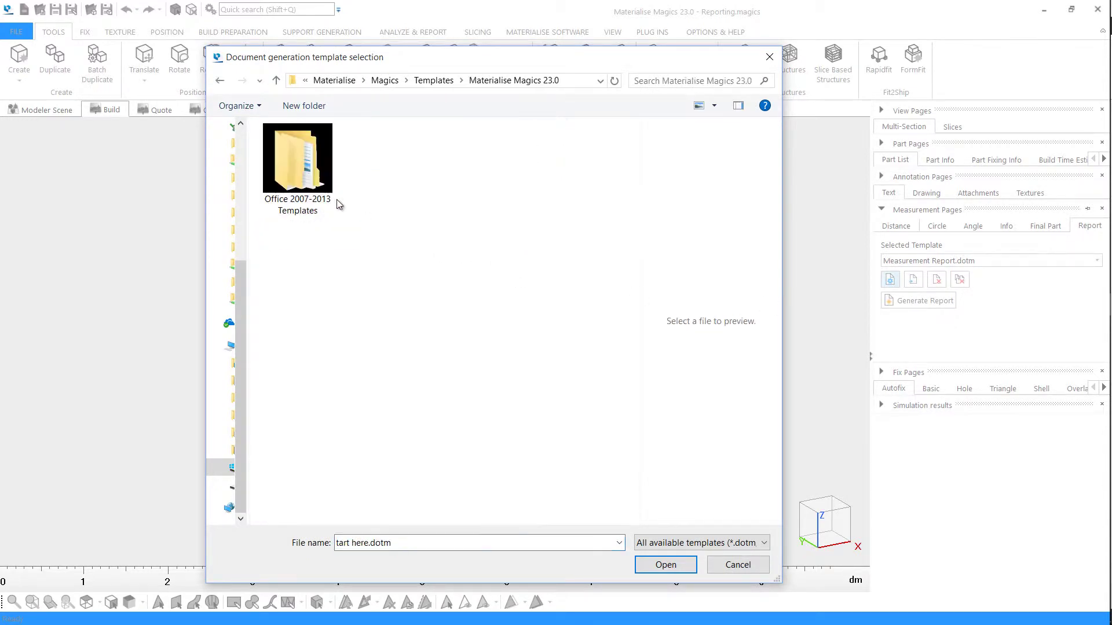
{"action": "double_click", "coordinate": [302, 183]}
{"action": "double_click", "coordinate": [305, 166]}
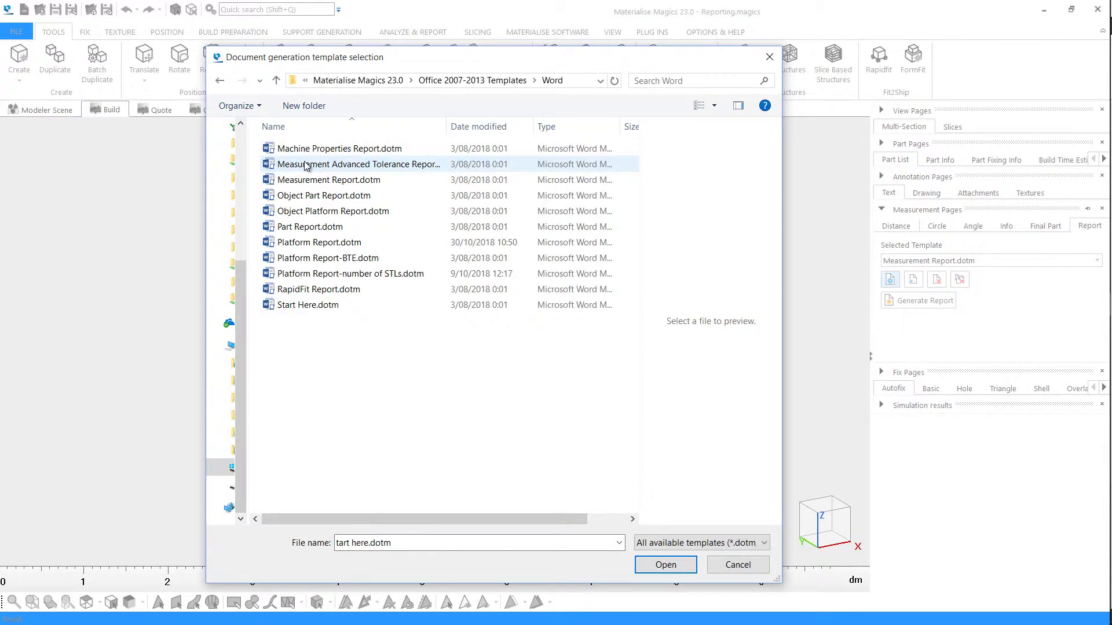
{"action": "left_click", "coordinate": [326, 243]}
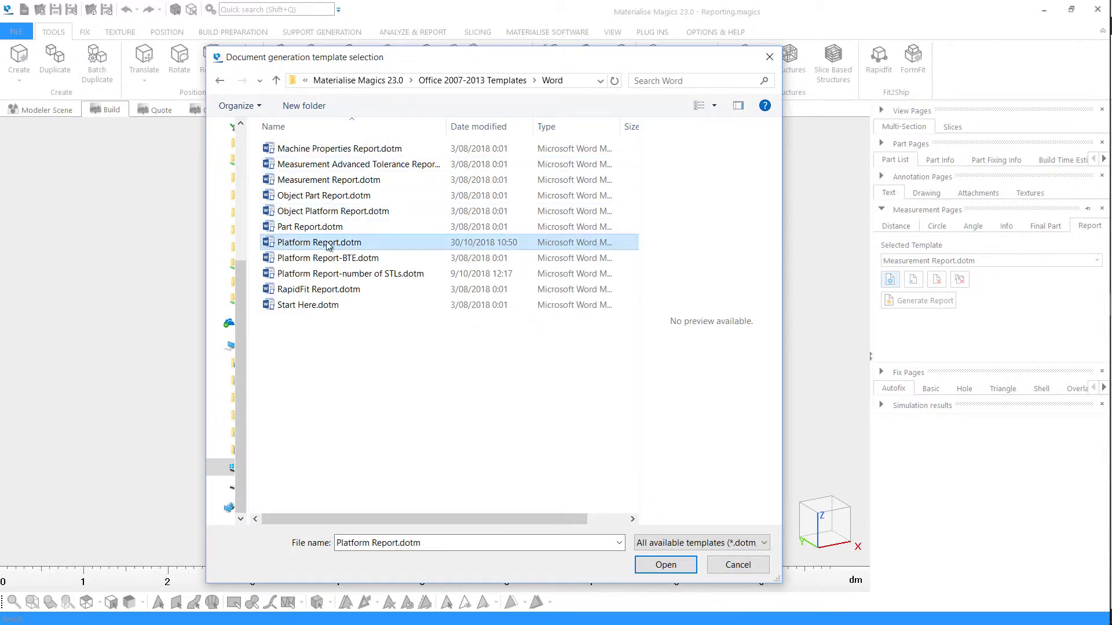
{"action": "left_click", "coordinate": [665, 565]}
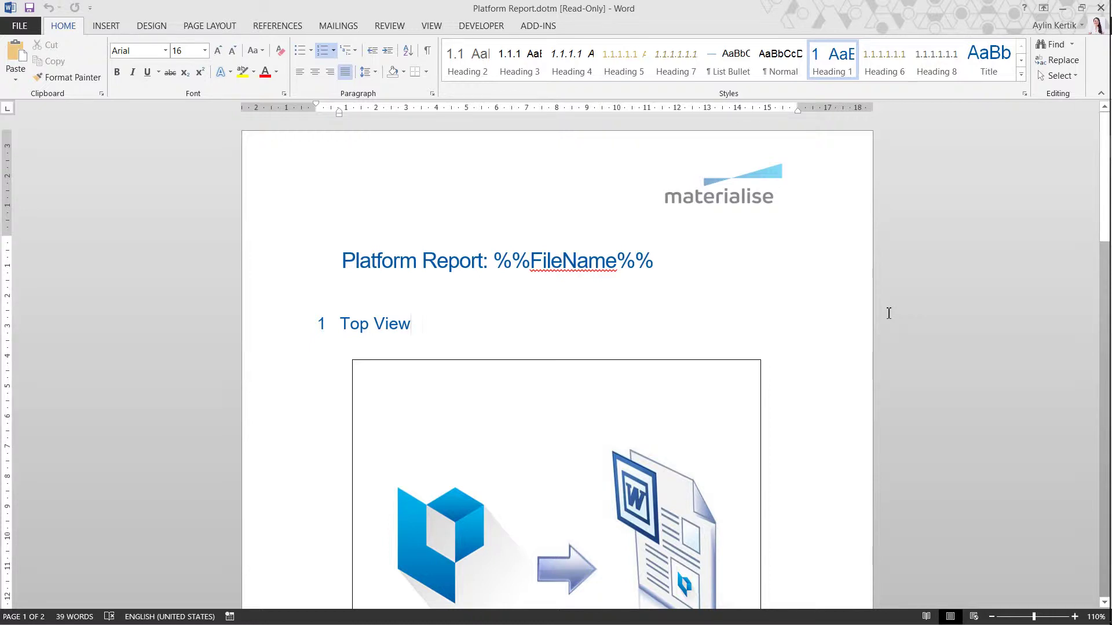
Step: Add a row below Extra comments labelled 'Build height (mm)' in the Platform properties table
{"action": "scroll", "coordinate": [888, 314], "scroll_direction": "down", "scroll_amount": 10}
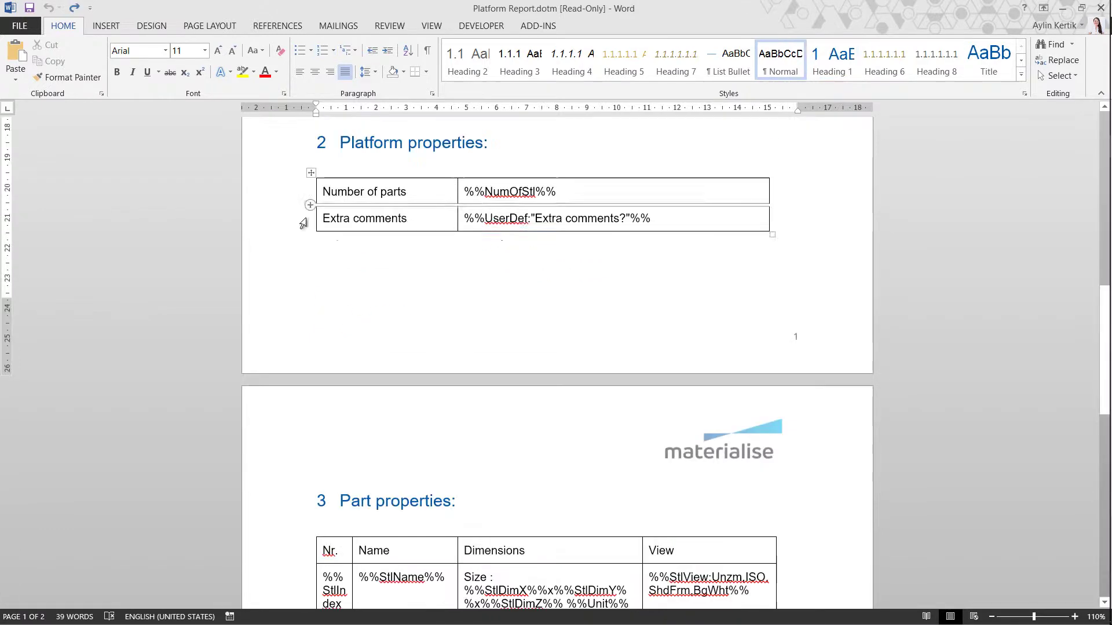
{"action": "left_click", "coordinate": [307, 234]}
{"action": "left_click", "coordinate": [361, 250]}
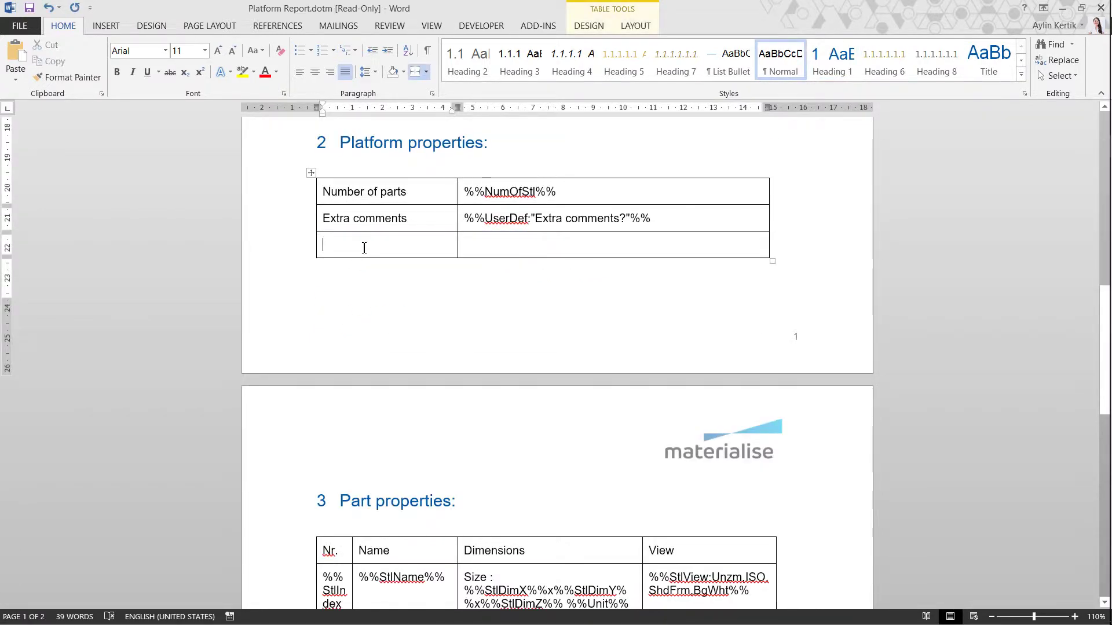
{"action": "type", "text": "Build heigh"}
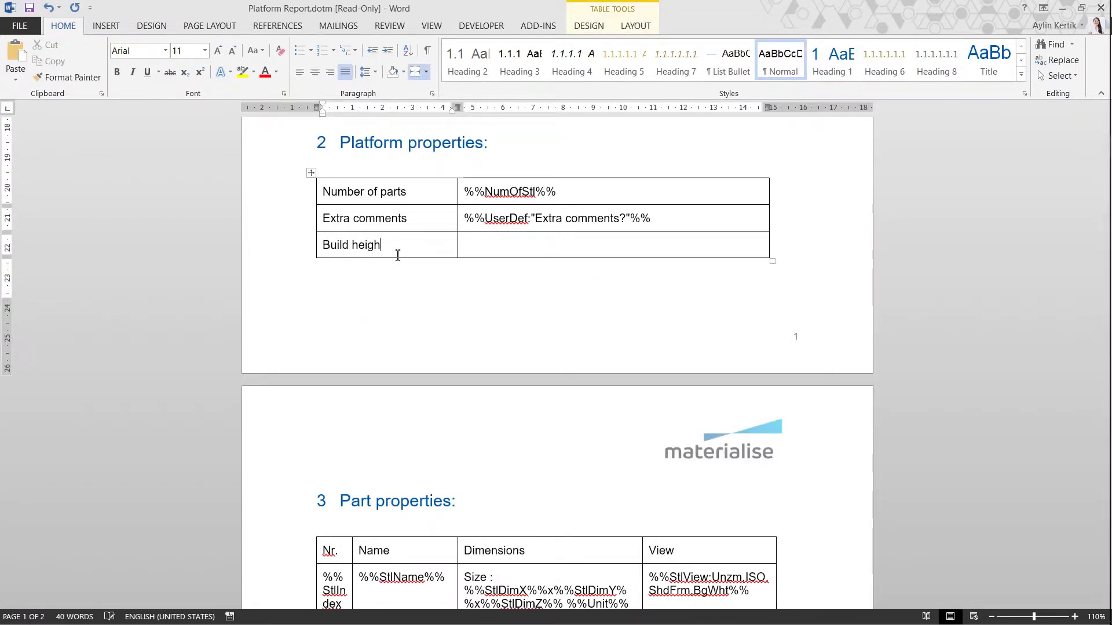
{"action": "type", "text": "t (mm)"}
{"action": "key", "text": "Tab"}
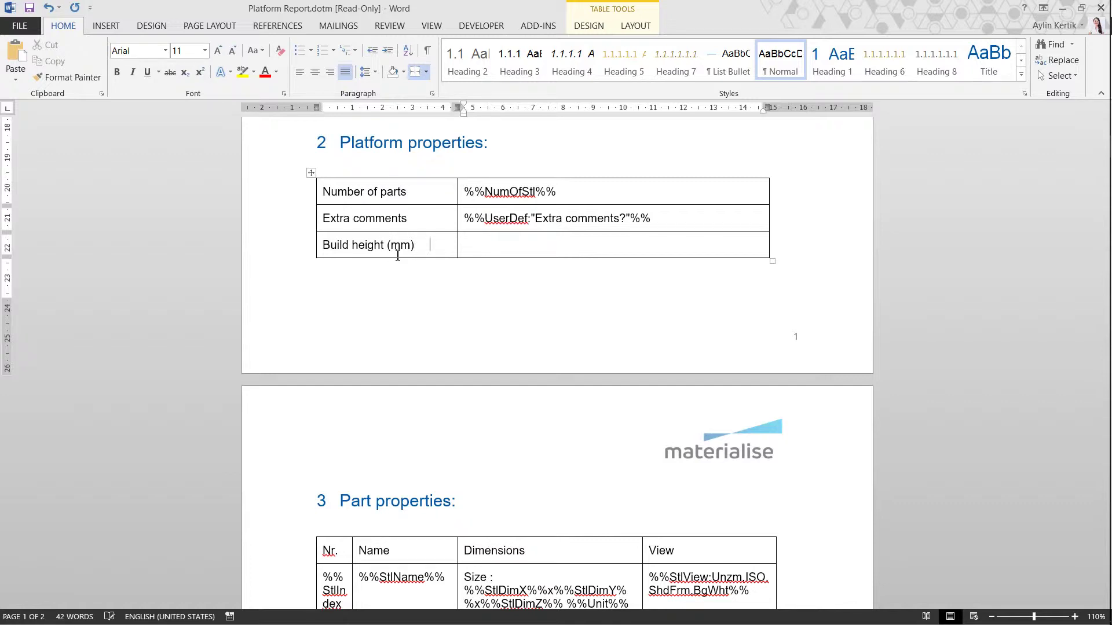
Step: Insert the Max Build Height platform field (%%MaxZ%%) into the row's value cell
{"action": "left_click", "coordinate": [538, 26]}
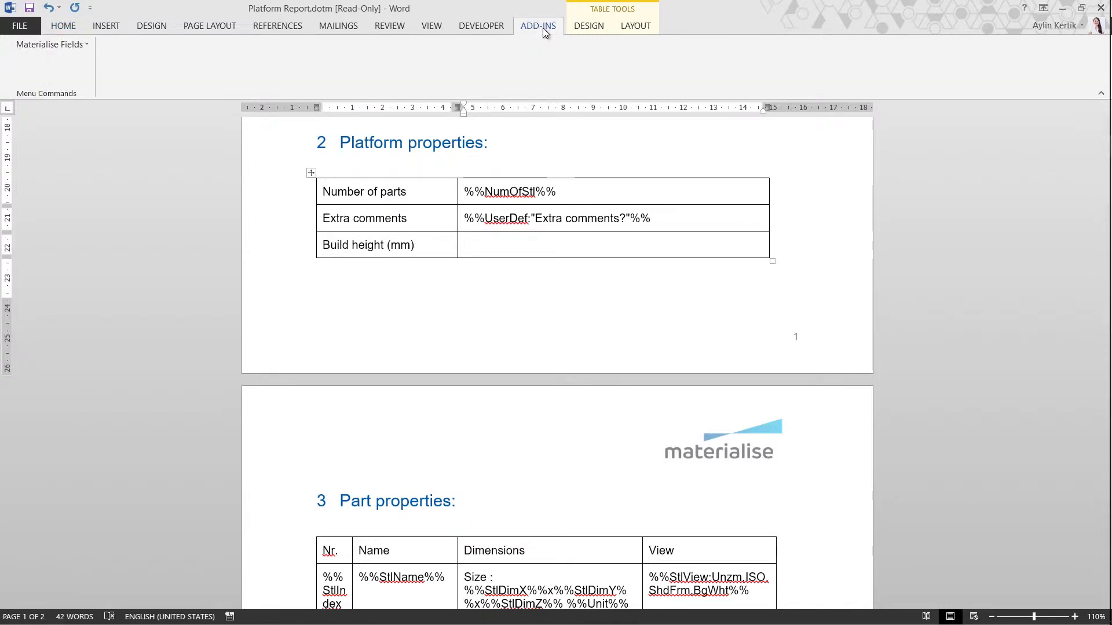
{"action": "left_click", "coordinate": [49, 45]}
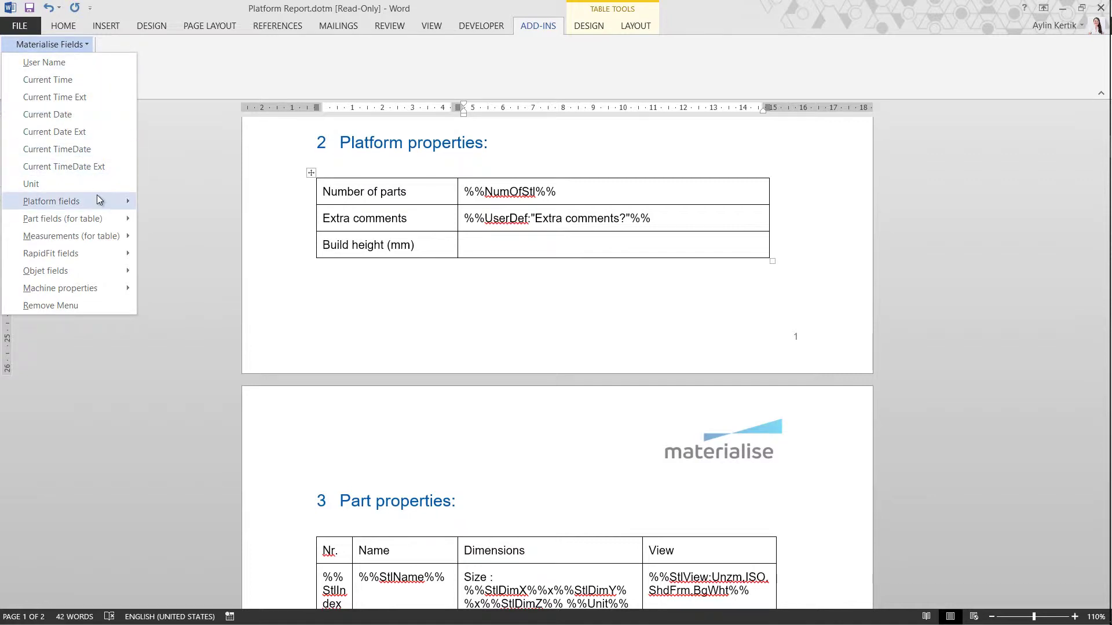
{"action": "mouse_move", "coordinate": [97, 196]}
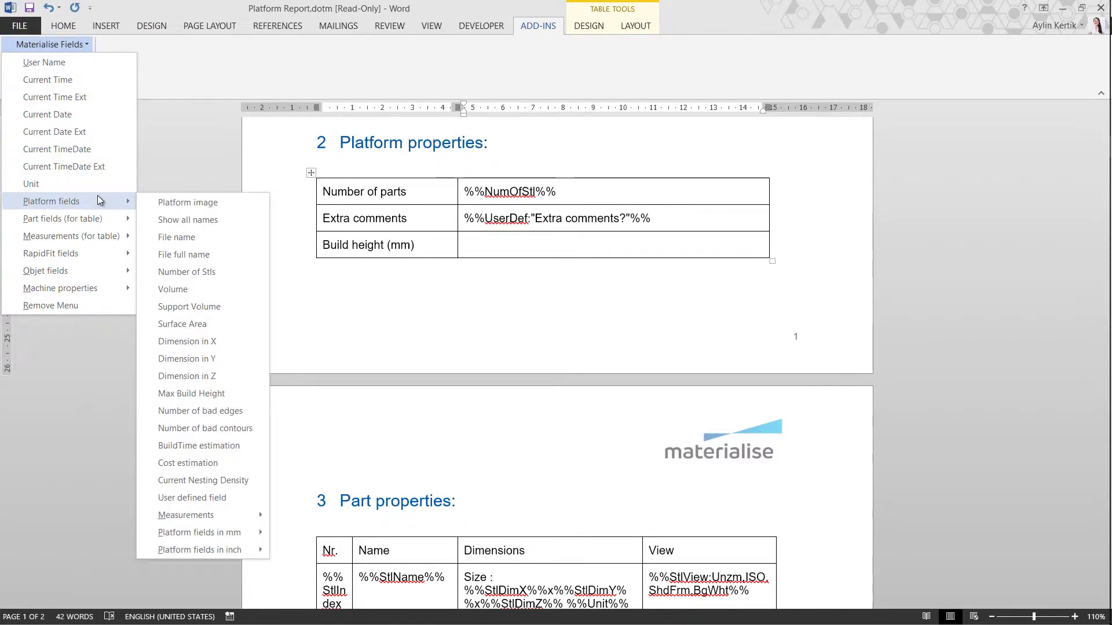
{"action": "left_click", "coordinate": [235, 388]}
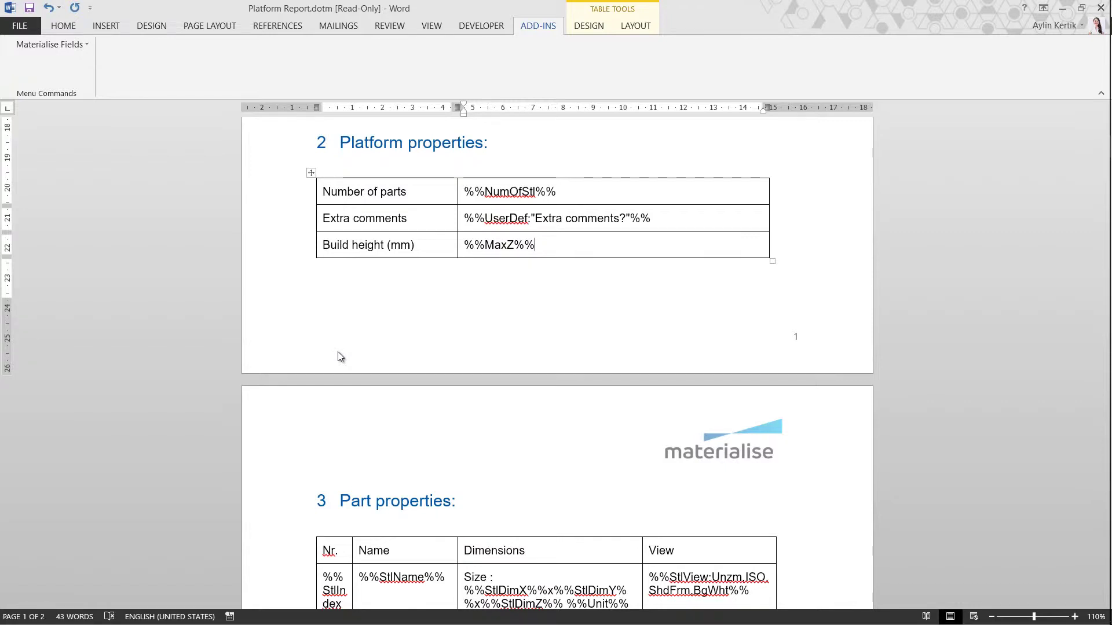
Step: Save the template as Platform Report.-build-height.dotm in the Word templates folder
{"action": "key", "text": "F12"}
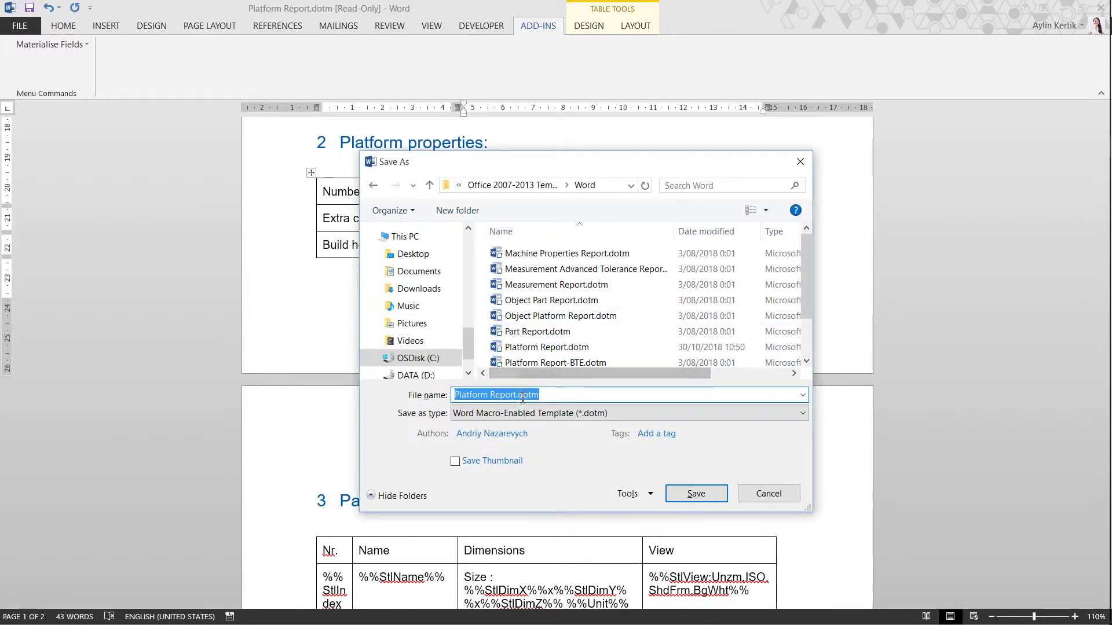
{"action": "left_click", "coordinate": [521, 396]}
{"action": "type", "text": "-bui"}
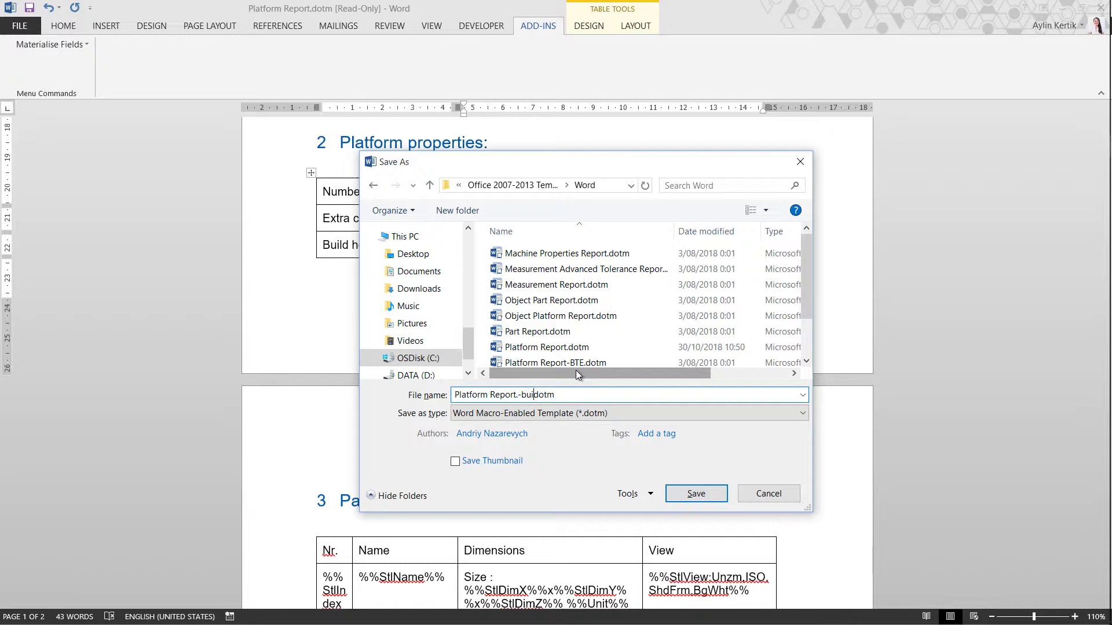
{"action": "type", "text": "ld-height."}
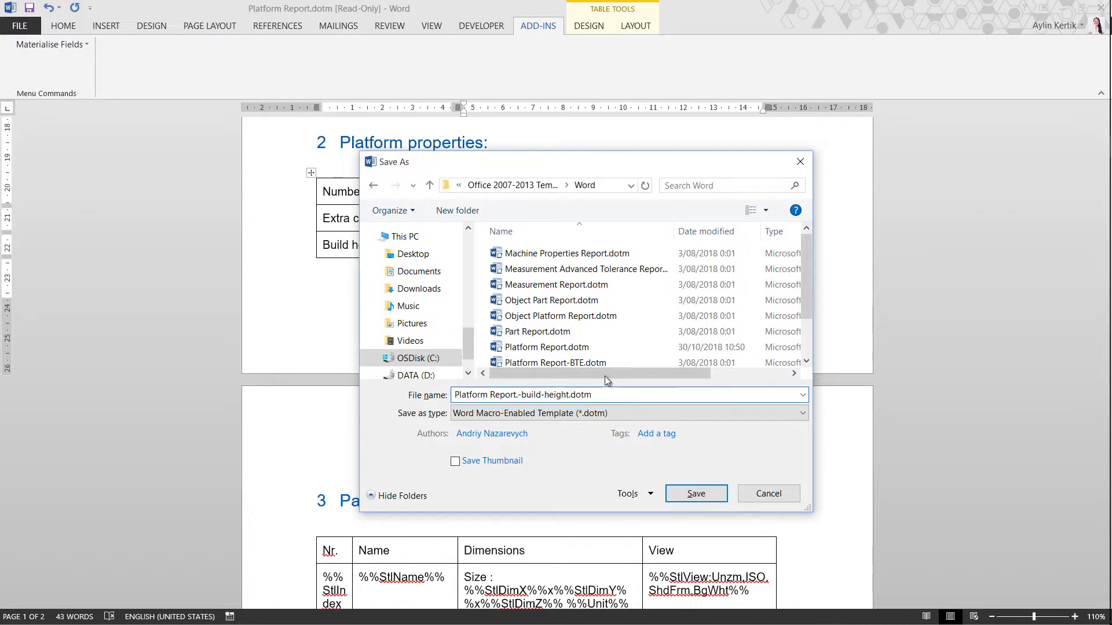
{"action": "left_click", "coordinate": [695, 495]}
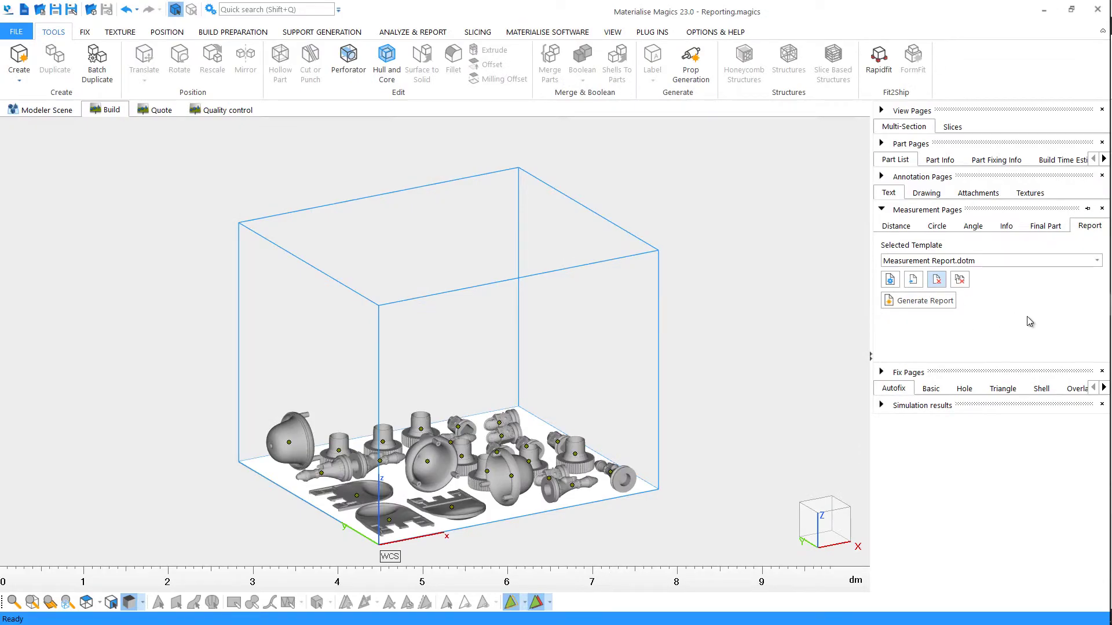
Step: Load Platform Report.-build-height.dotm from the Word templates folder as the report template
{"action": "left_click", "coordinate": [912, 279]}
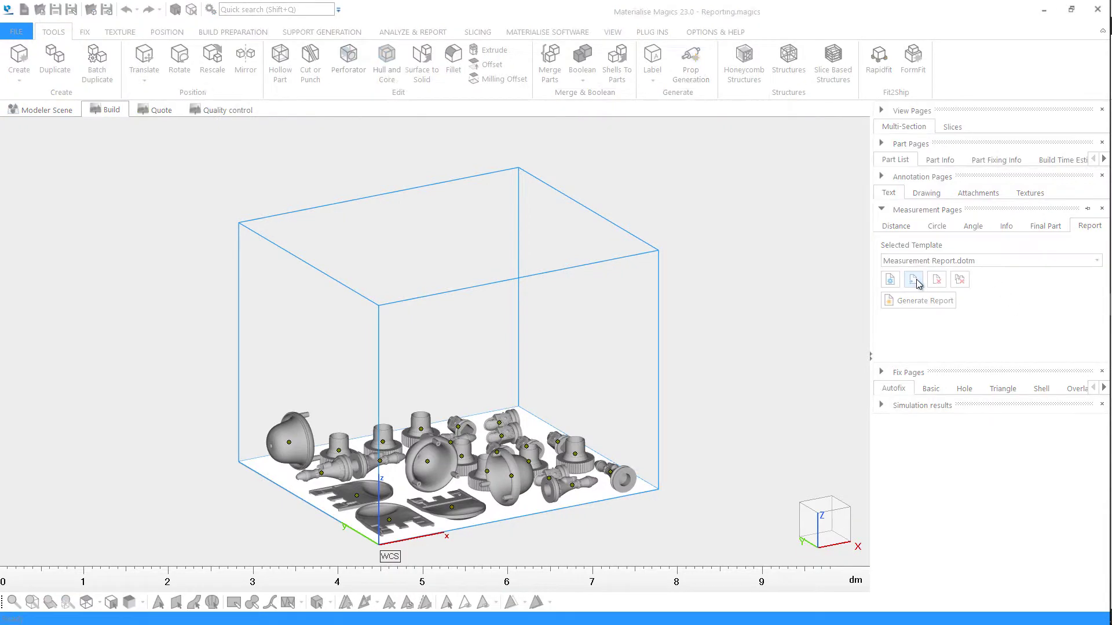
{"action": "double_click", "coordinate": [364, 227]}
{"action": "double_click", "coordinate": [329, 191]}
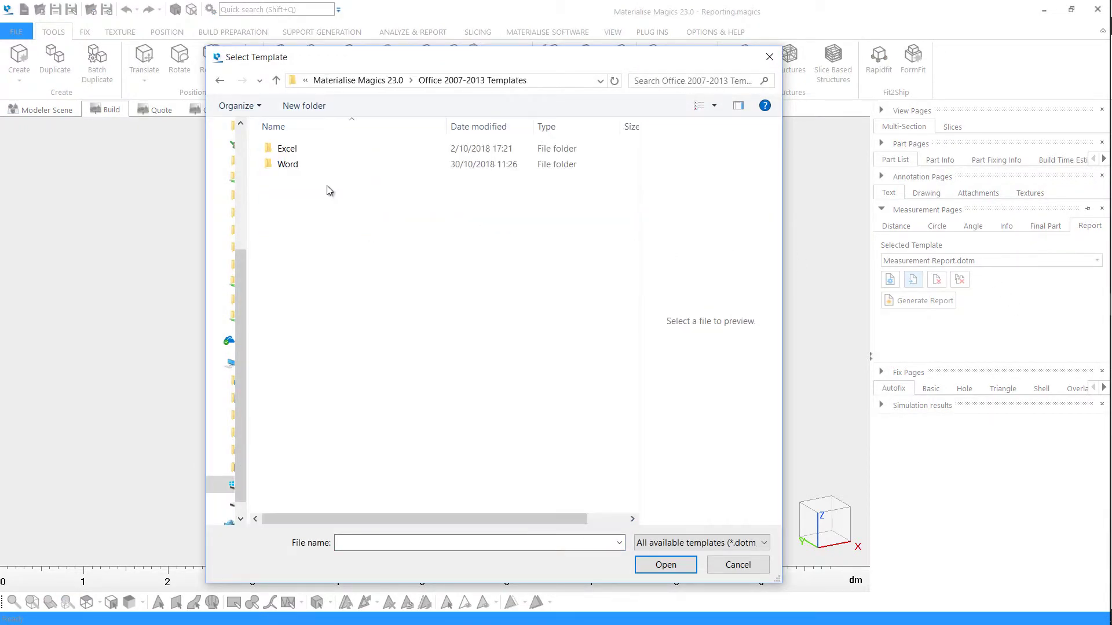
{"action": "double_click", "coordinate": [287, 164]}
{"action": "left_click", "coordinate": [396, 243]}
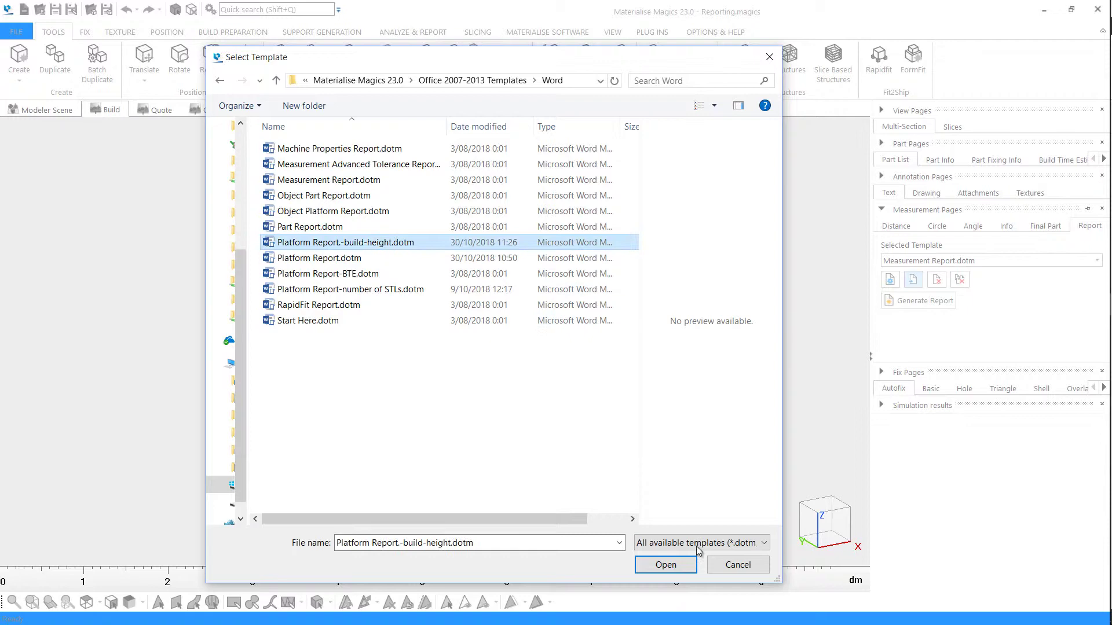
{"action": "left_click", "coordinate": [685, 563]}
Step: Generate the report with comment 'With build height.' and review its 69.675 build height
{"action": "left_click", "coordinate": [918, 300]}
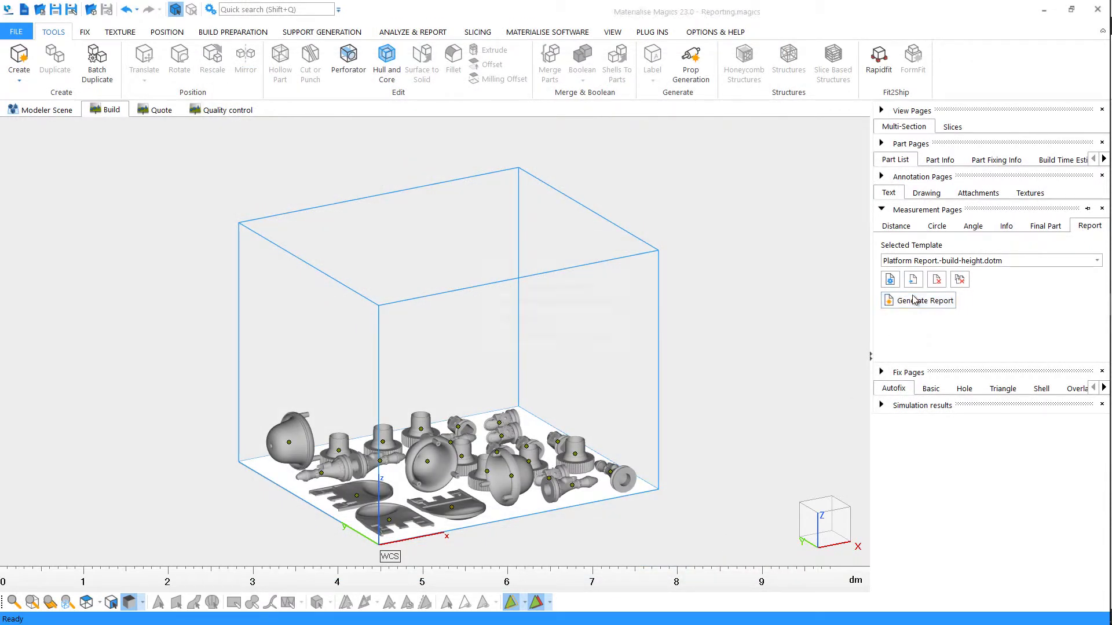
{"action": "left_click", "coordinate": [555, 338]}
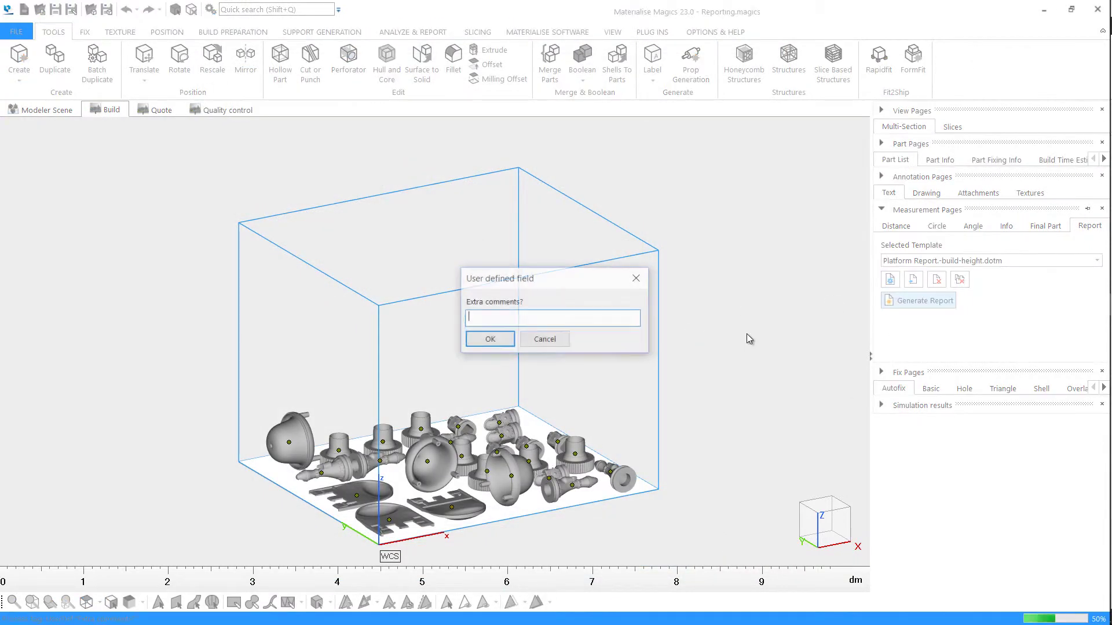
{"action": "type", "text": "With build height."}
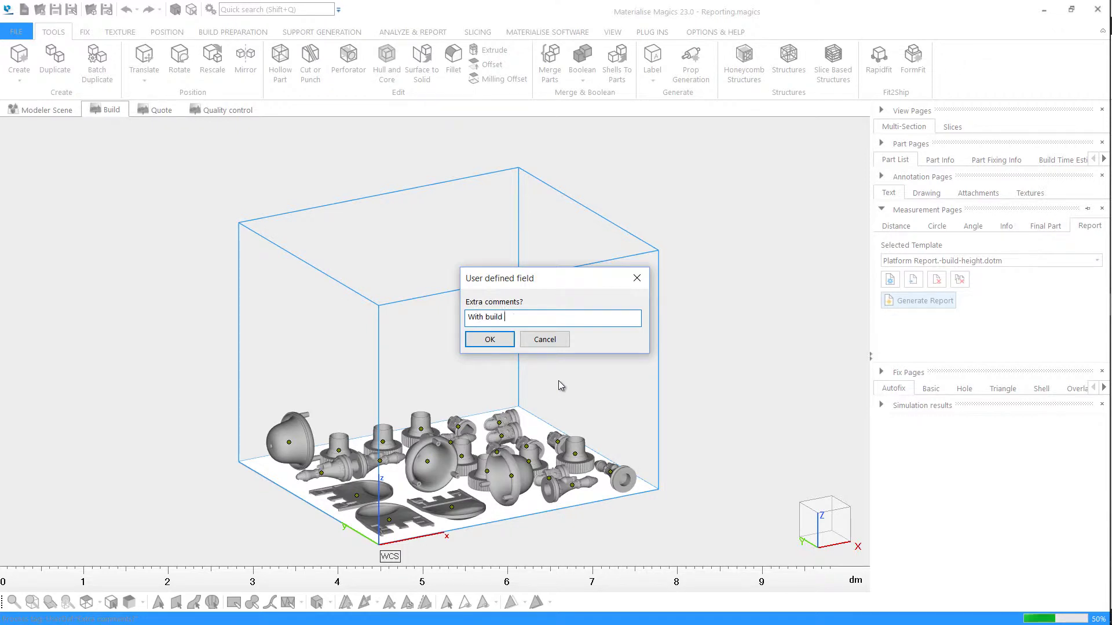
{"action": "left_click", "coordinate": [478, 343]}
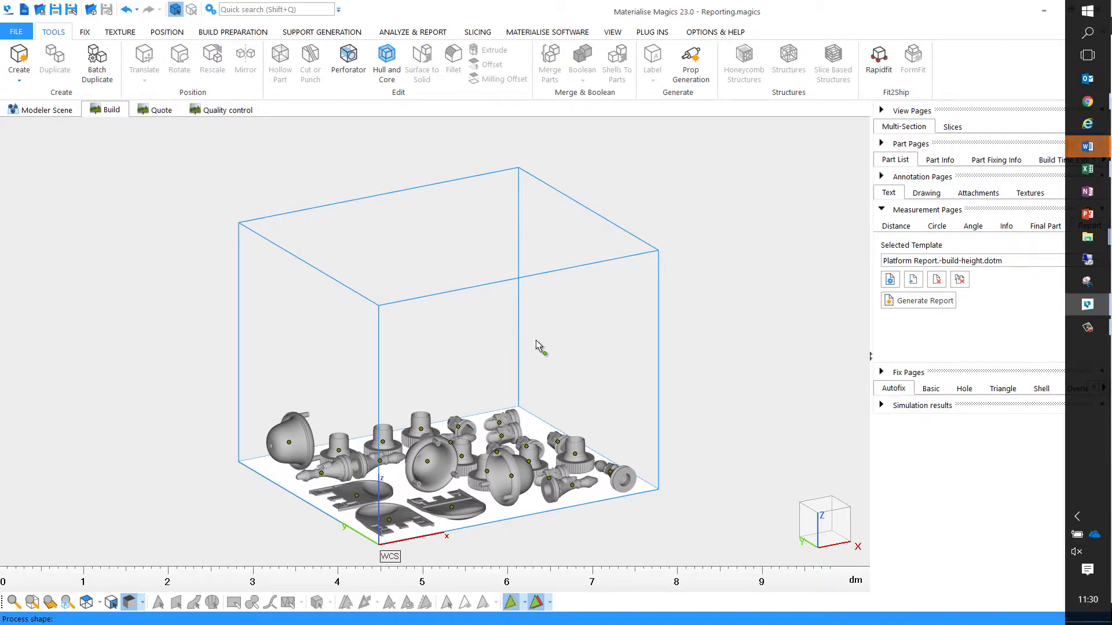
{"action": "scroll", "coordinate": [872, 285], "scroll_direction": "down", "scroll_amount": 1}
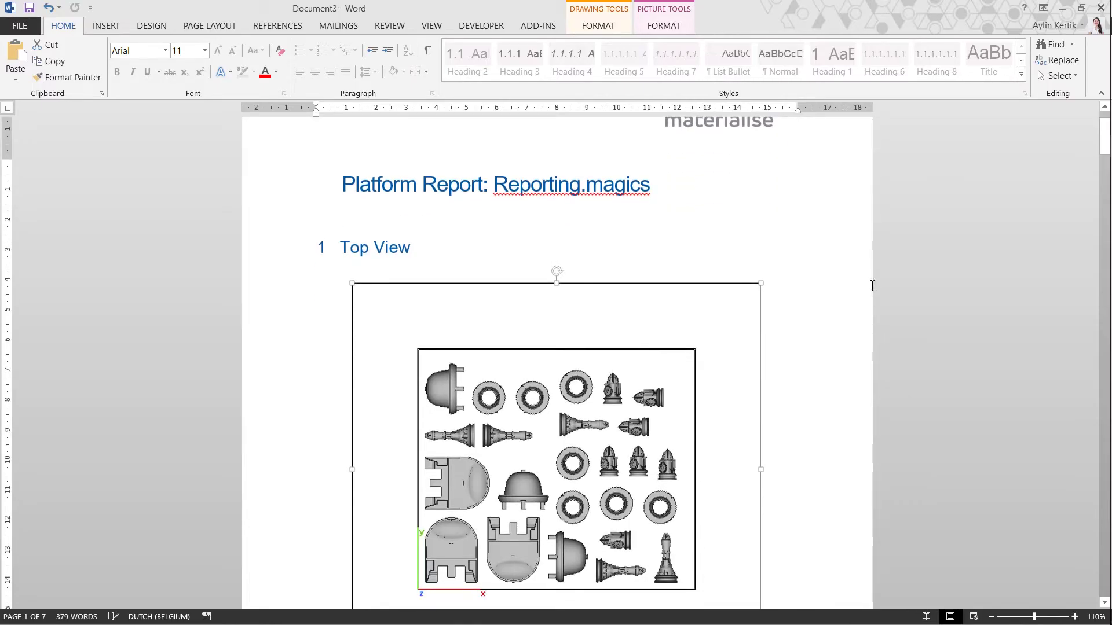
{"action": "scroll", "coordinate": [872, 285], "scroll_direction": "down", "scroll_amount": 8}
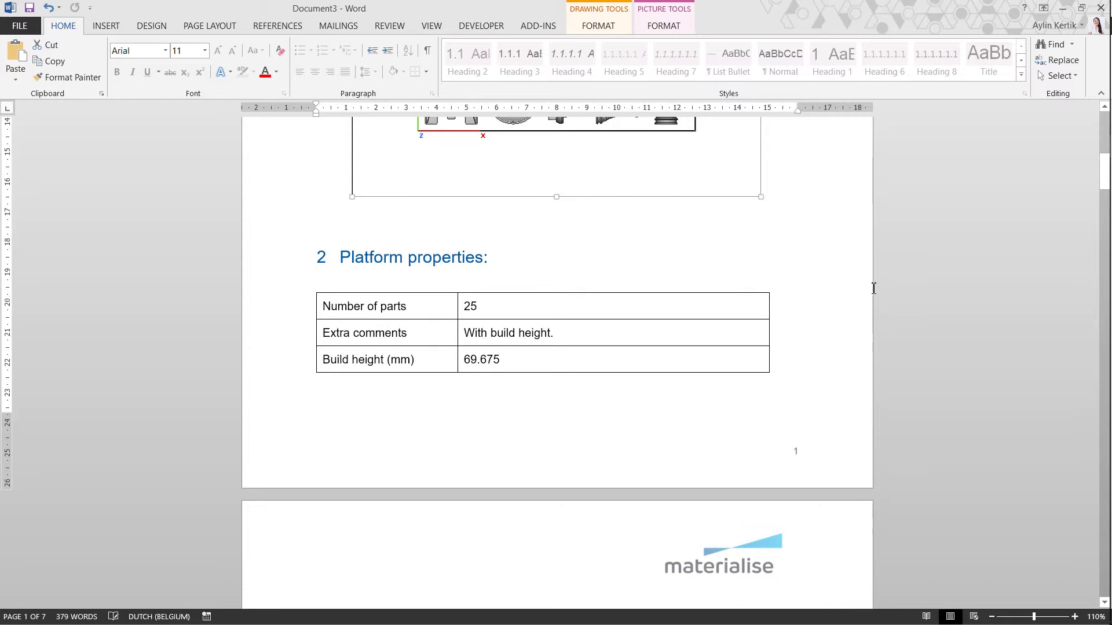
{"action": "scroll", "coordinate": [873, 288], "scroll_direction": "down", "scroll_amount": 12}
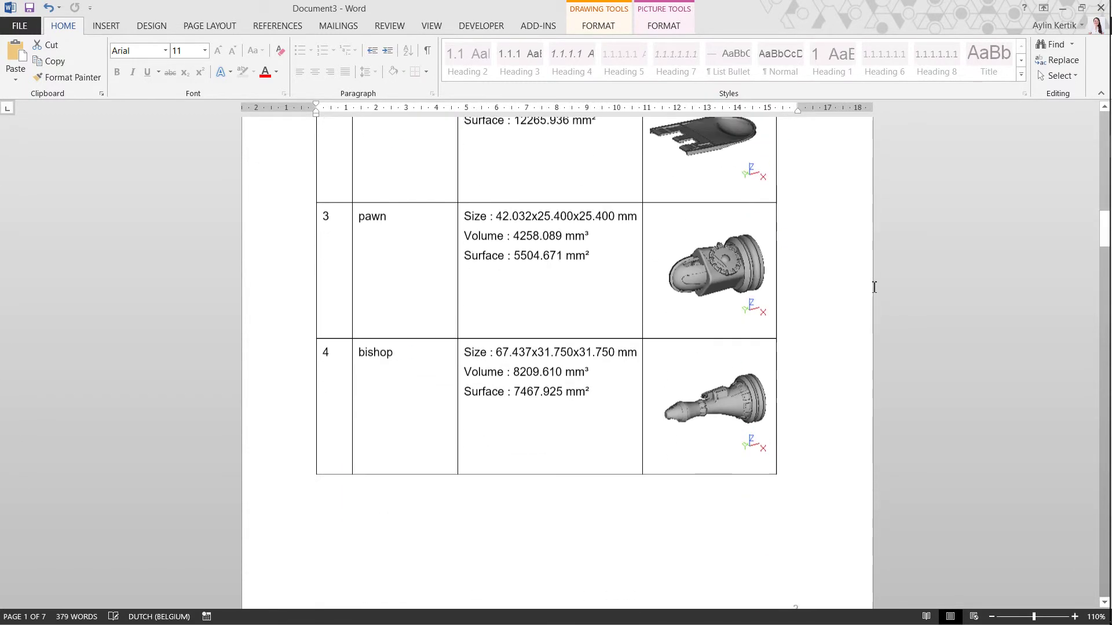
{"action": "scroll", "coordinate": [874, 288], "scroll_direction": "down", "scroll_amount": 12}
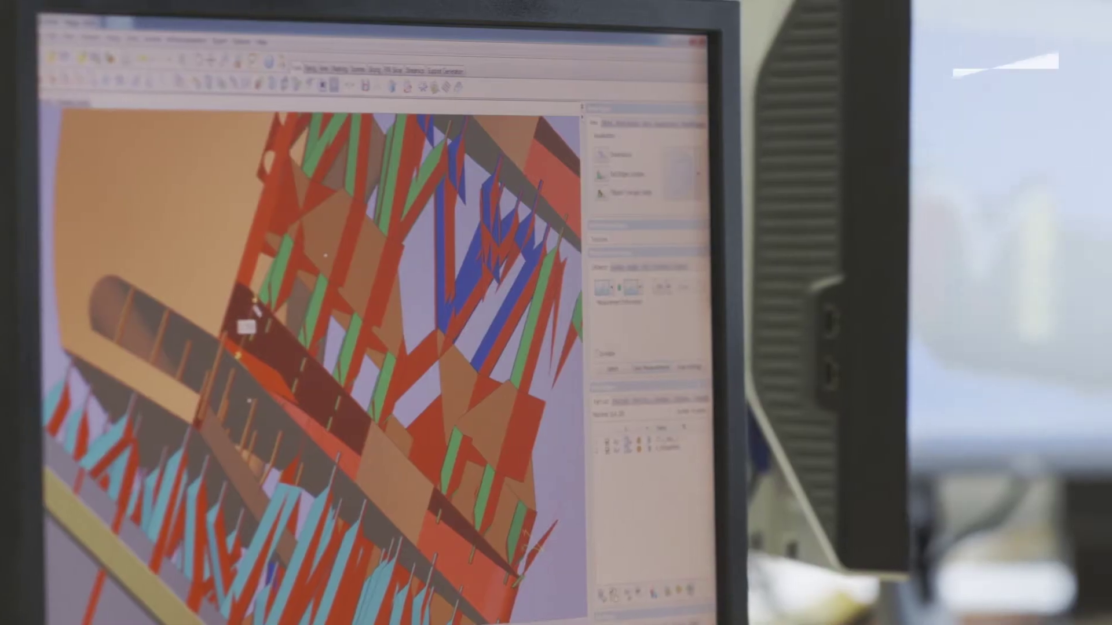